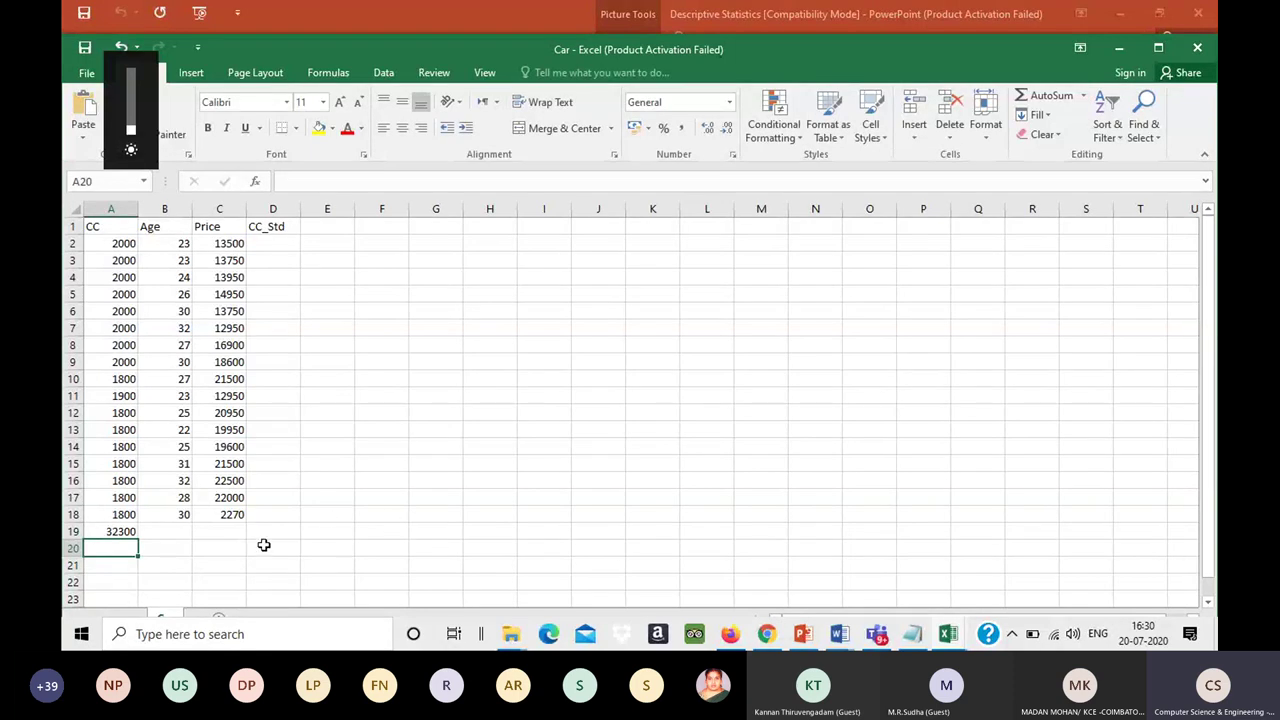
{"action": "left_click", "coordinate": [116, 531]}
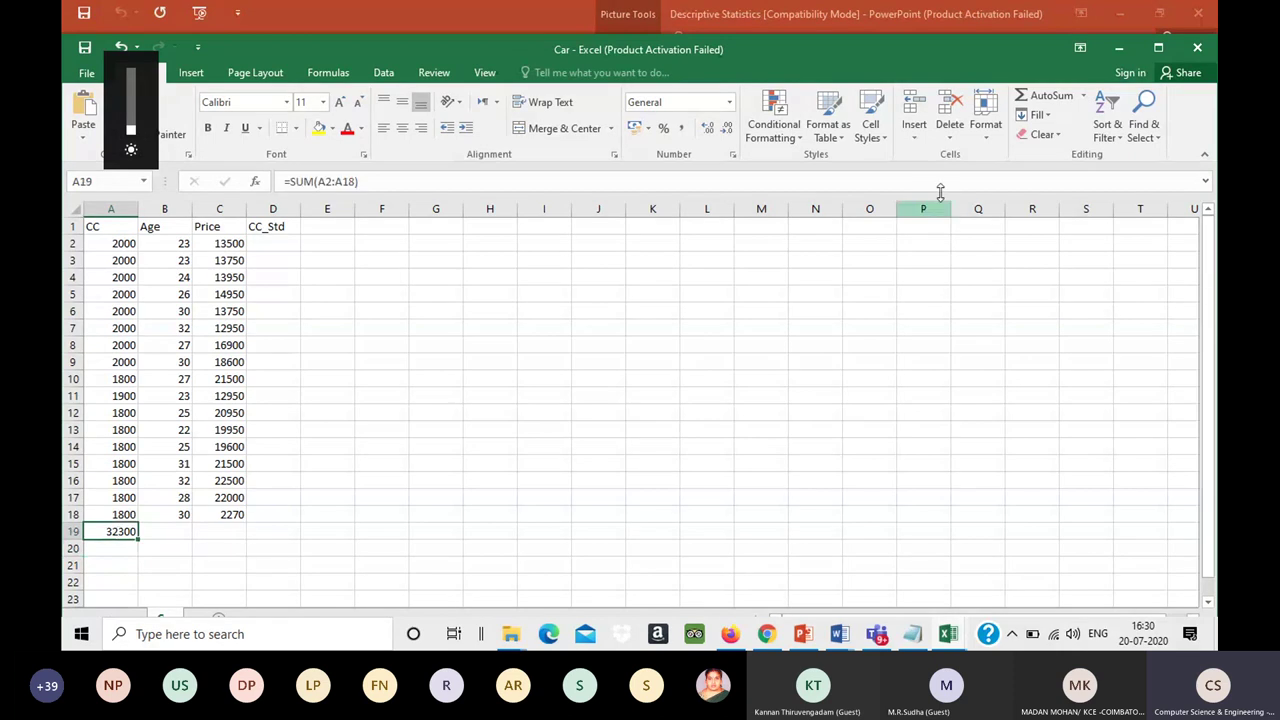
{"action": "left_click", "coordinate": [1082, 96]}
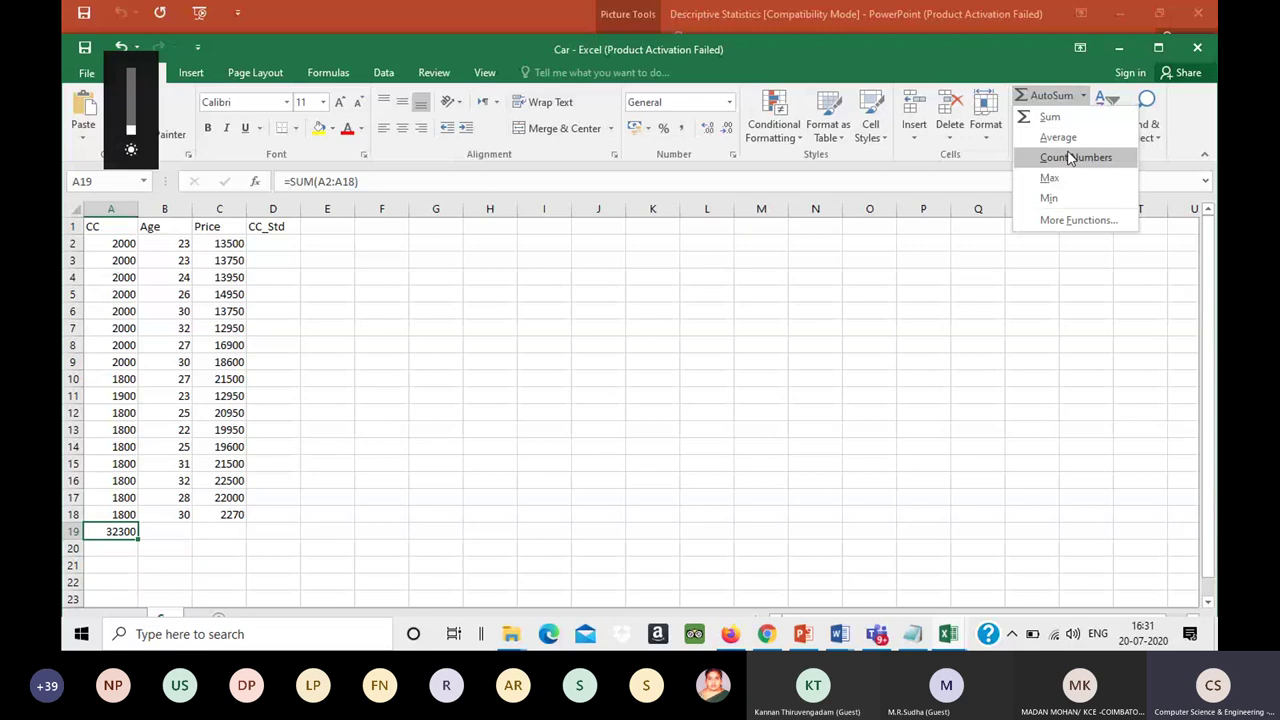
{"action": "left_click", "coordinate": [1063, 137]}
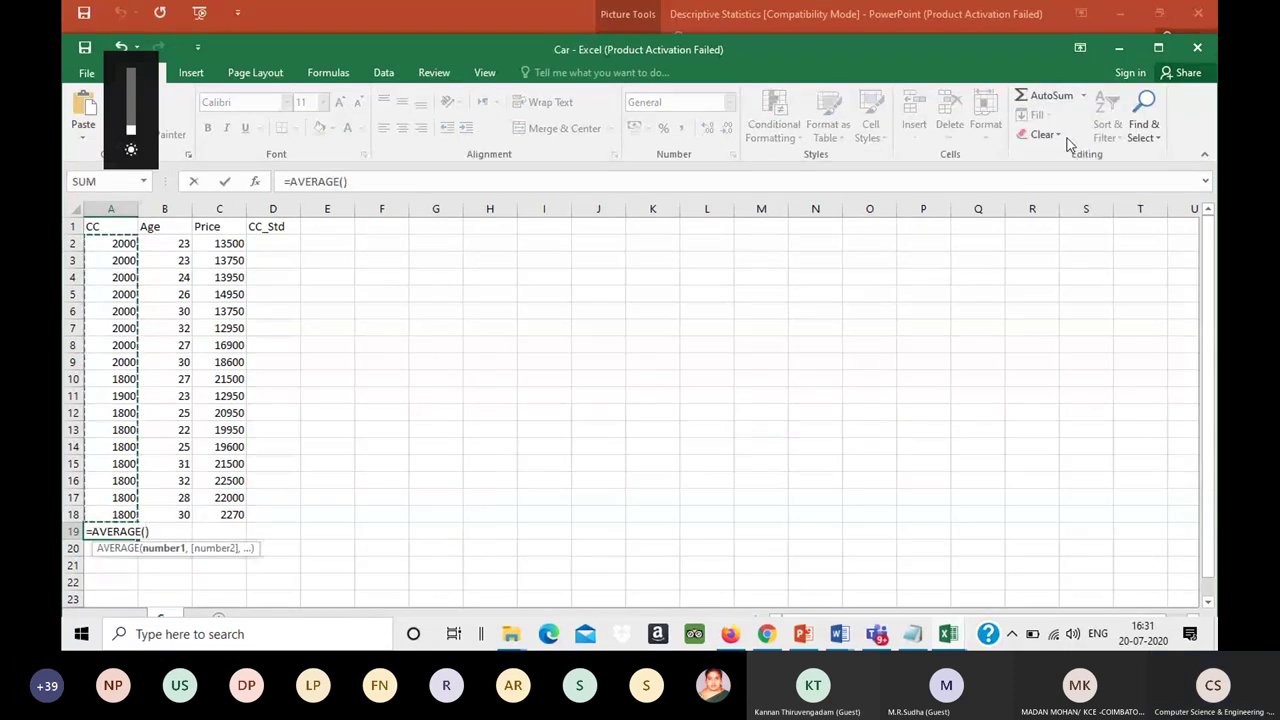
{"action": "key", "text": "Return"}
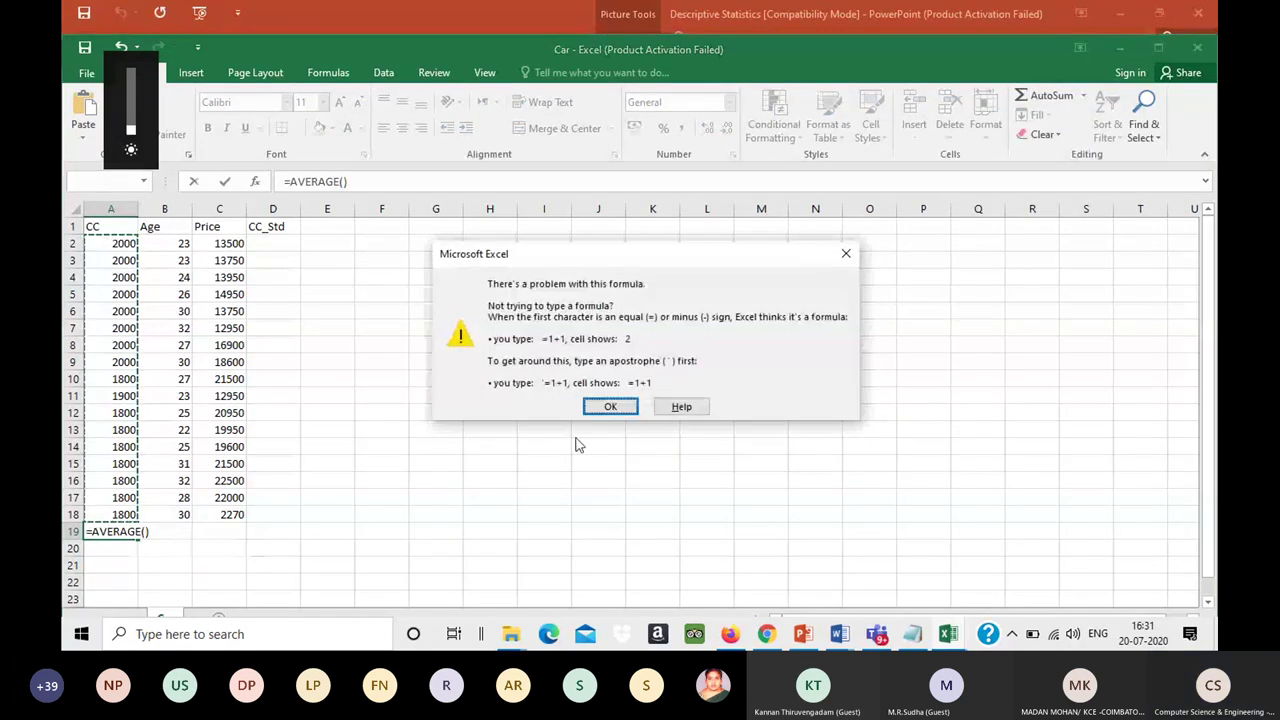
{"action": "left_click", "coordinate": [610, 407]}
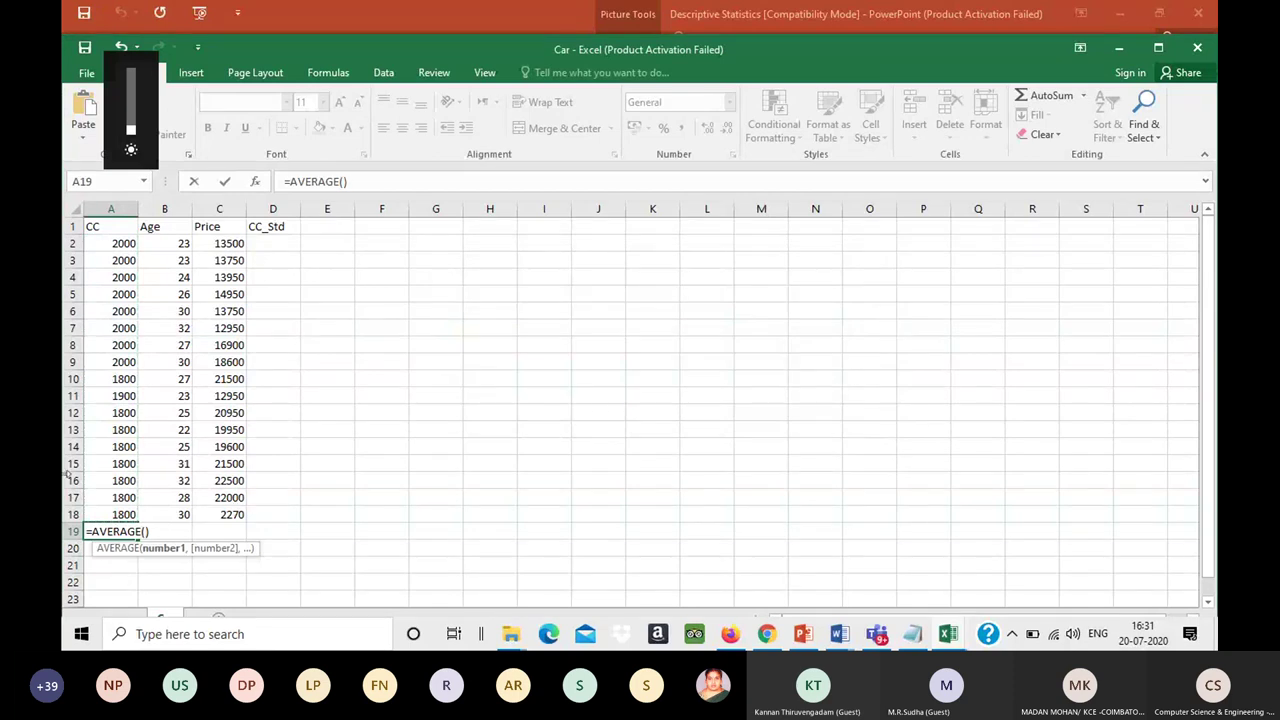
{"action": "type", "text": "\""}
{"action": "key", "text": "Left"}
{"action": "key", "text": "BackSpace"}
{"action": "key", "text": "Escape"}
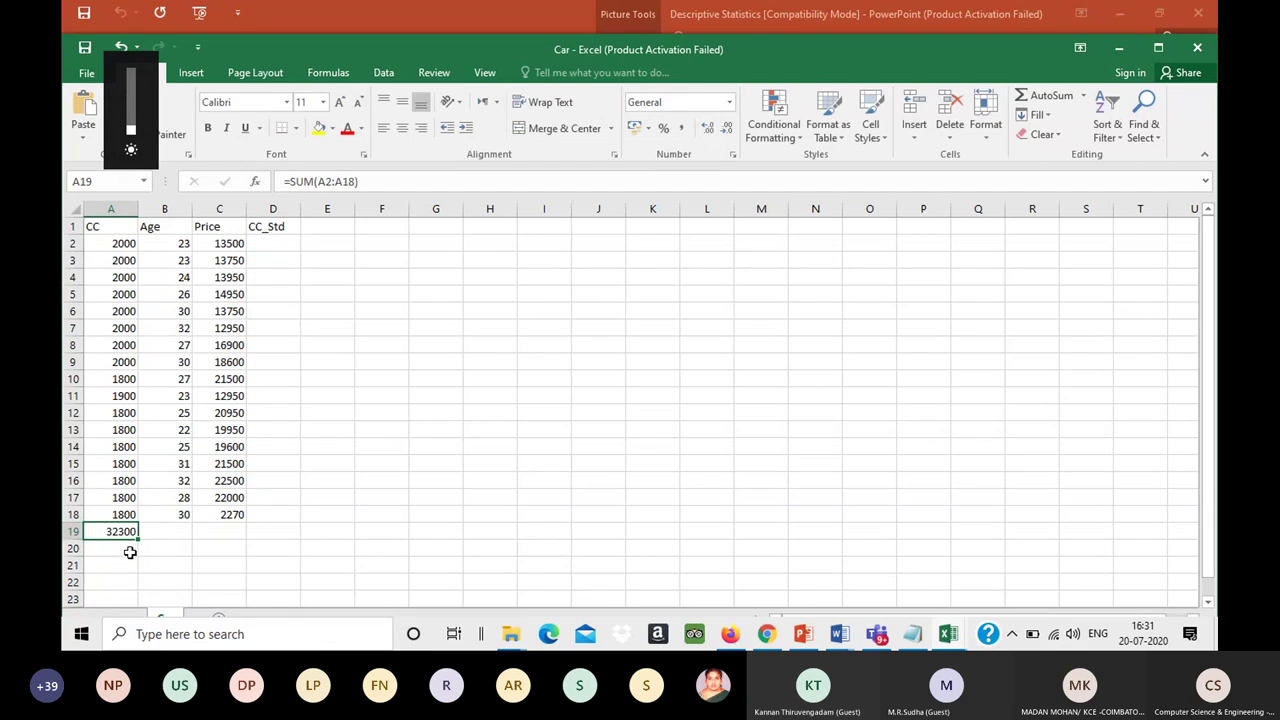
{"action": "left_click", "coordinate": [1043, 93]}
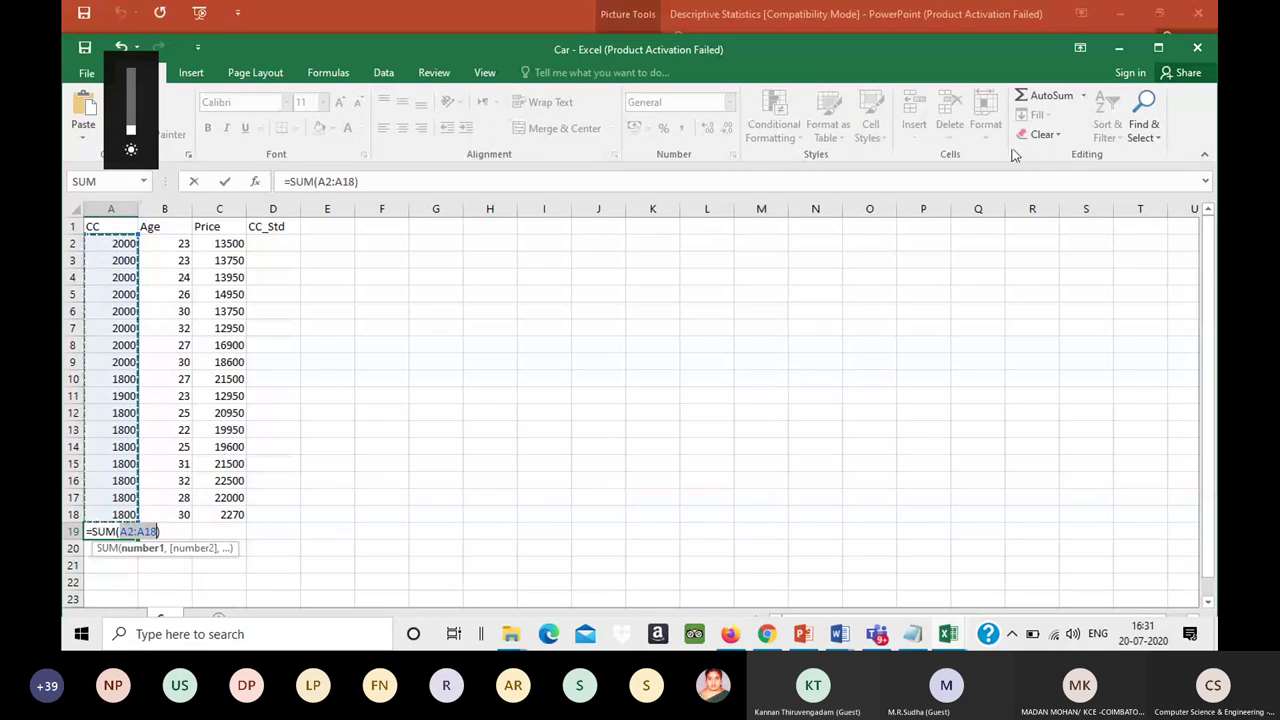
{"action": "left_click", "coordinate": [1083, 95]}
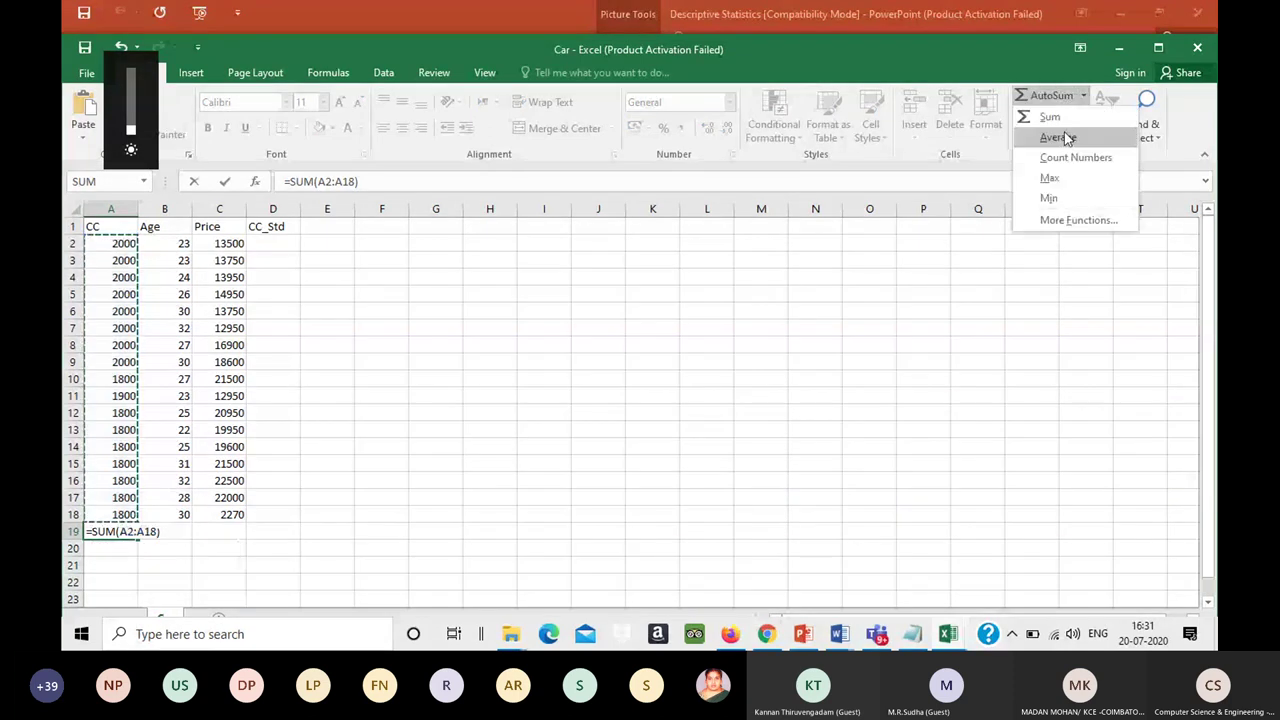
{"action": "left_click", "coordinate": [1066, 138]}
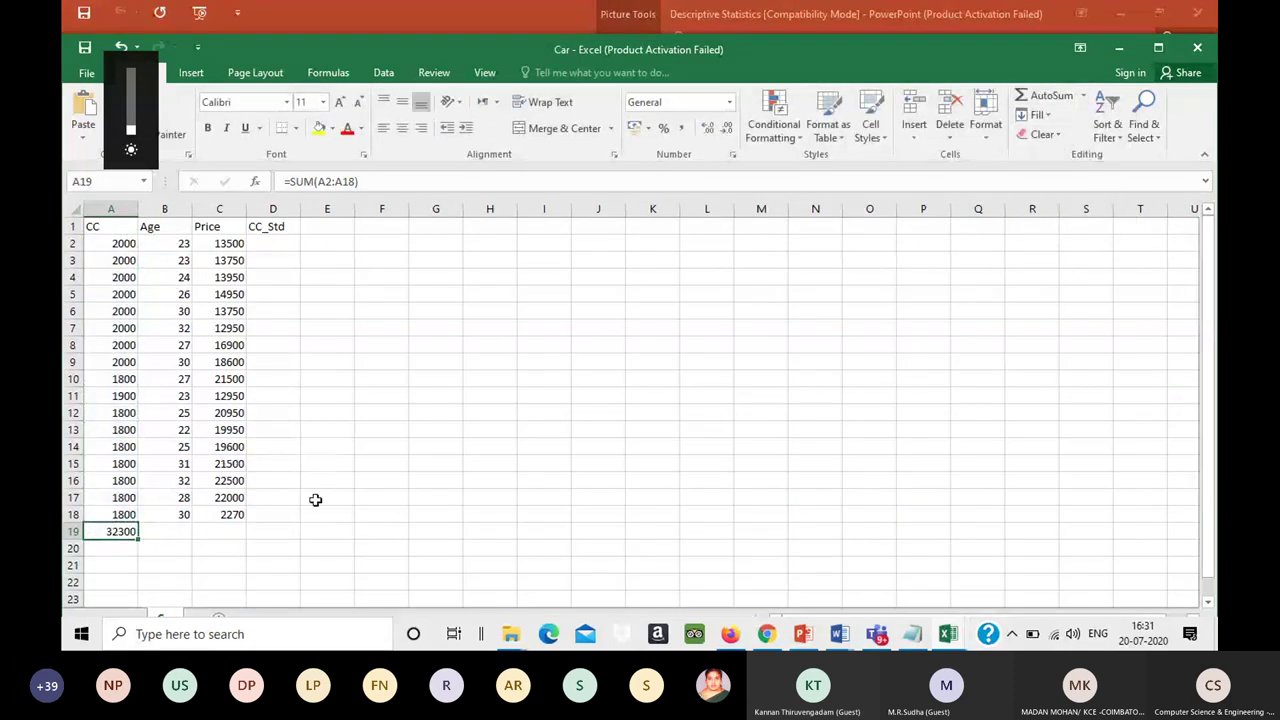
Step: Replace the total in cell A19 with the average of the CC values in A2:A18
{"action": "left_click", "coordinate": [1083, 97]}
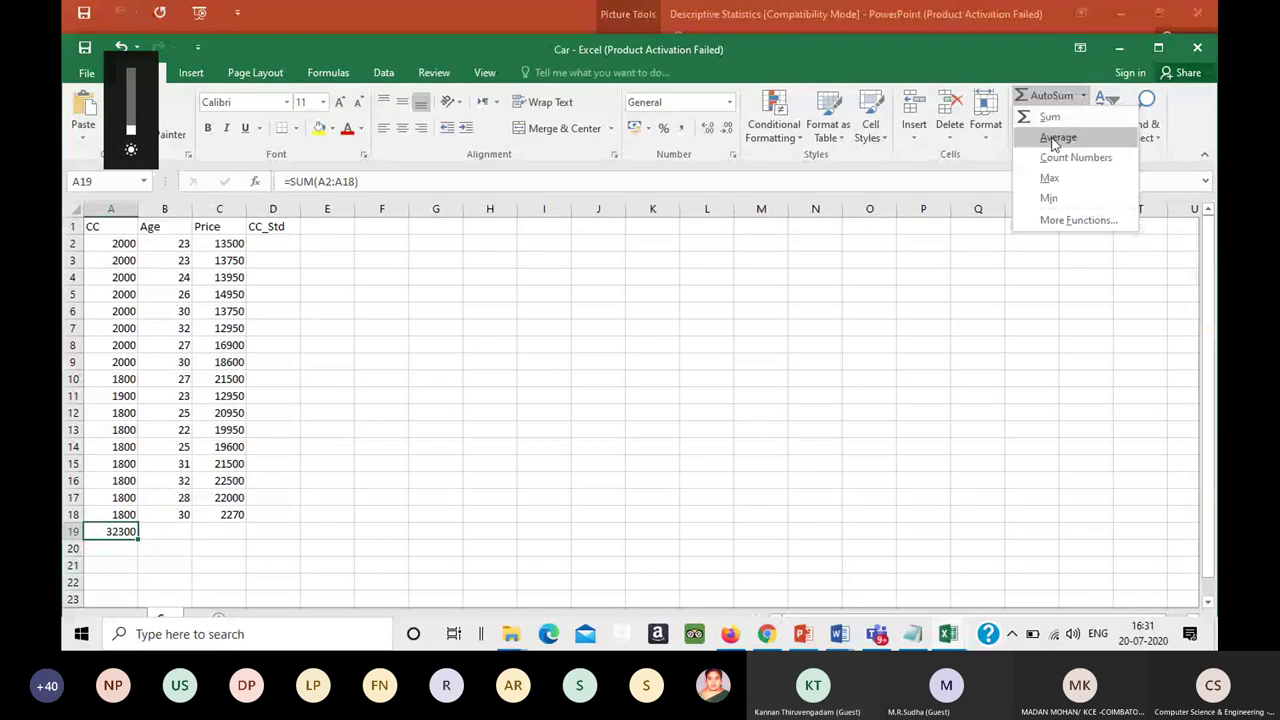
{"action": "left_click", "coordinate": [1056, 139]}
{"action": "key", "text": "Return"}
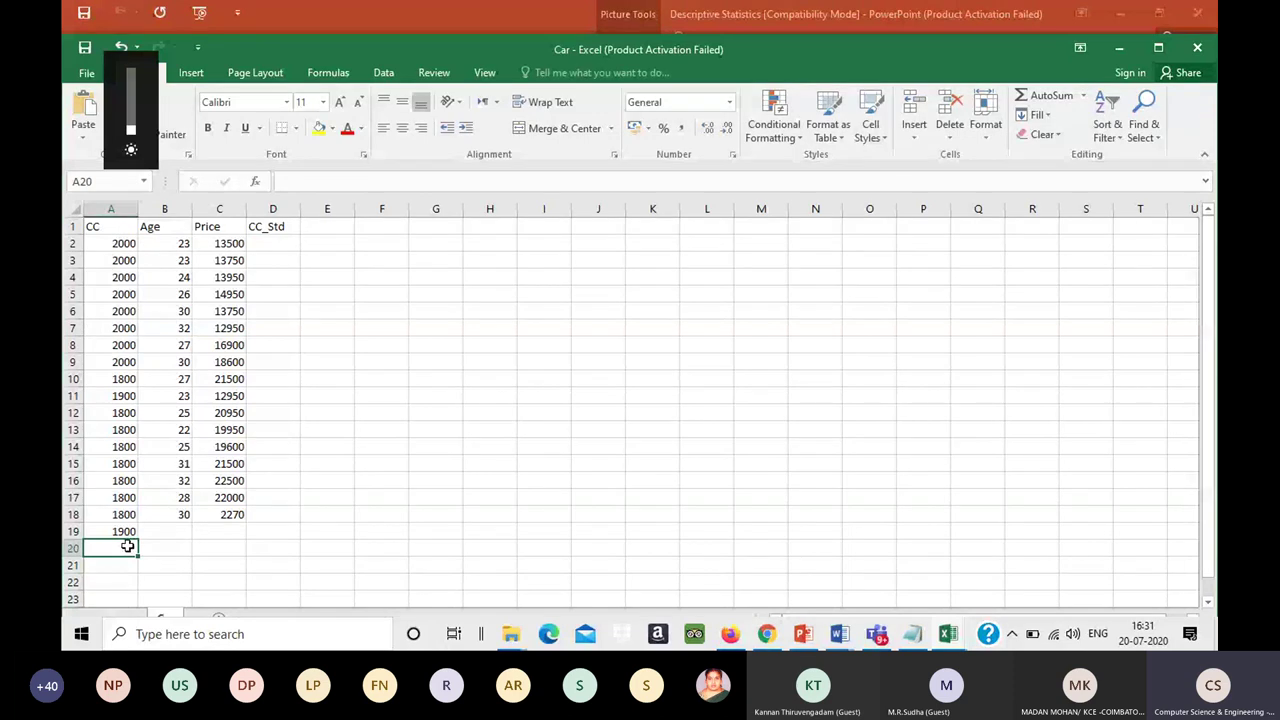
Step: Calculate the population standard deviation of A2:A19 in cell A20 with the STDEVP function
{"action": "type", "text": "=s"}
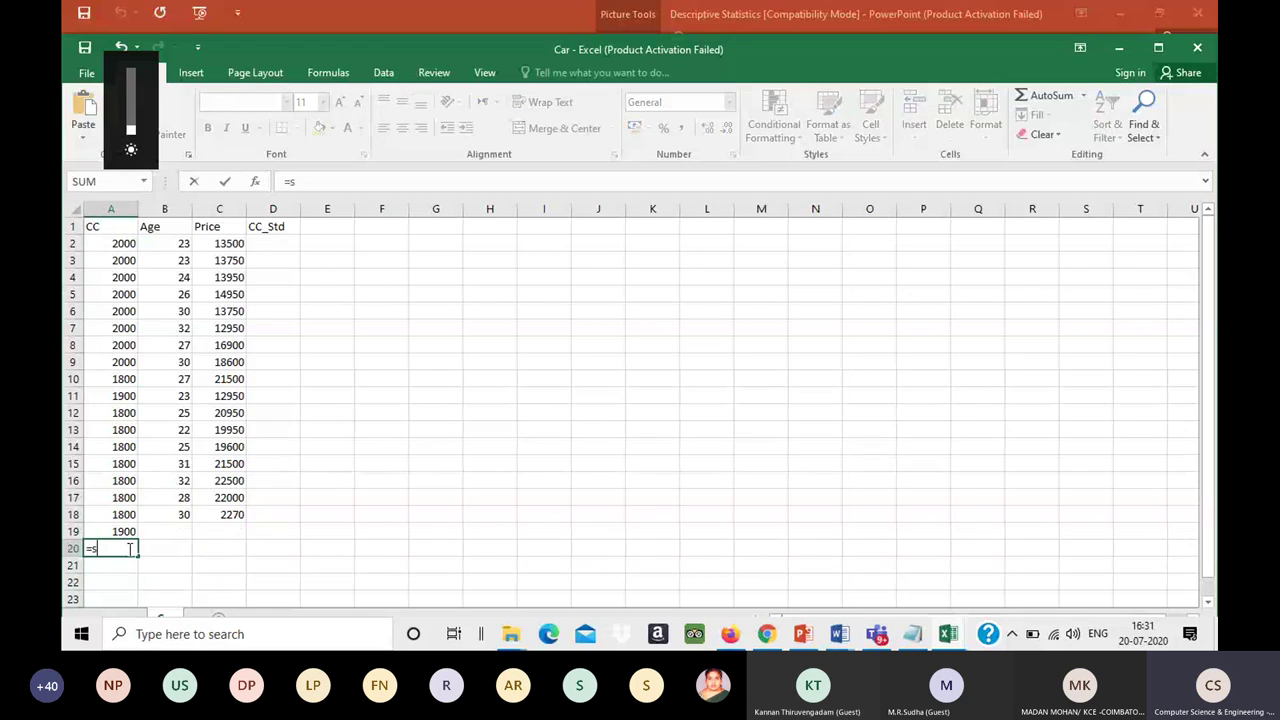
{"action": "type", "text": "t"}
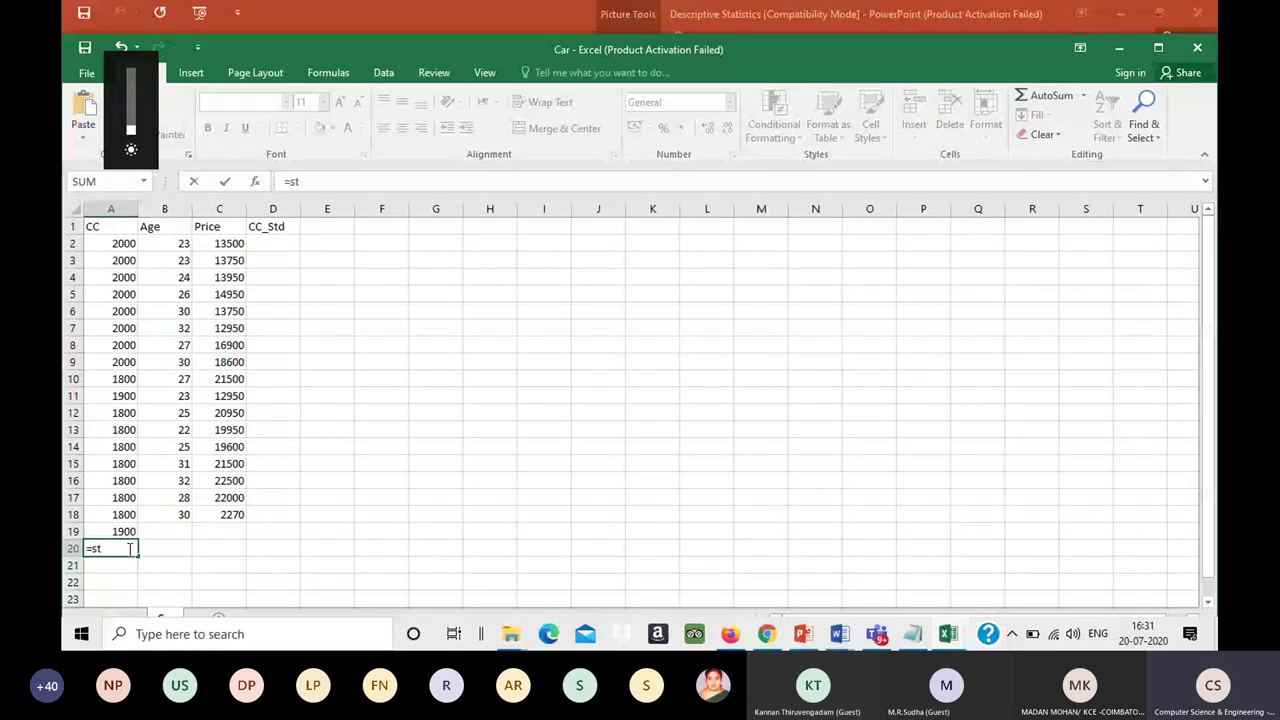
{"action": "type", "text": "devp"}
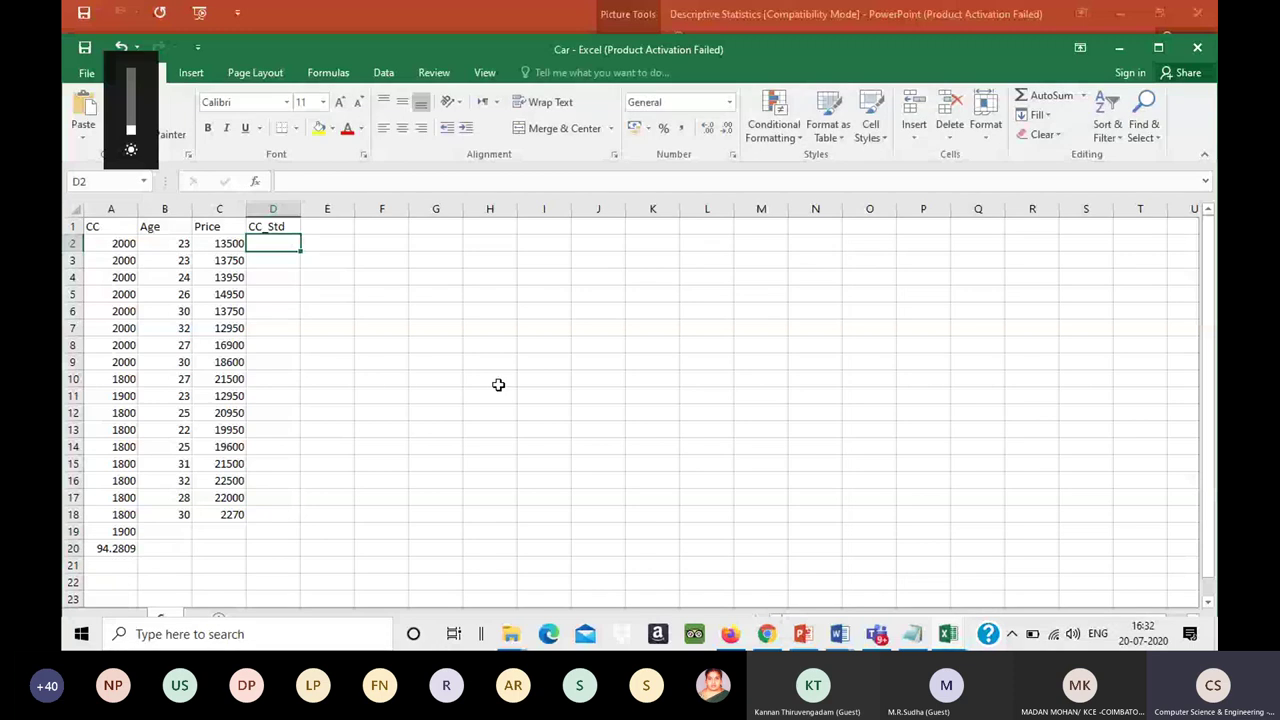
{"action": "type", "text": "="}
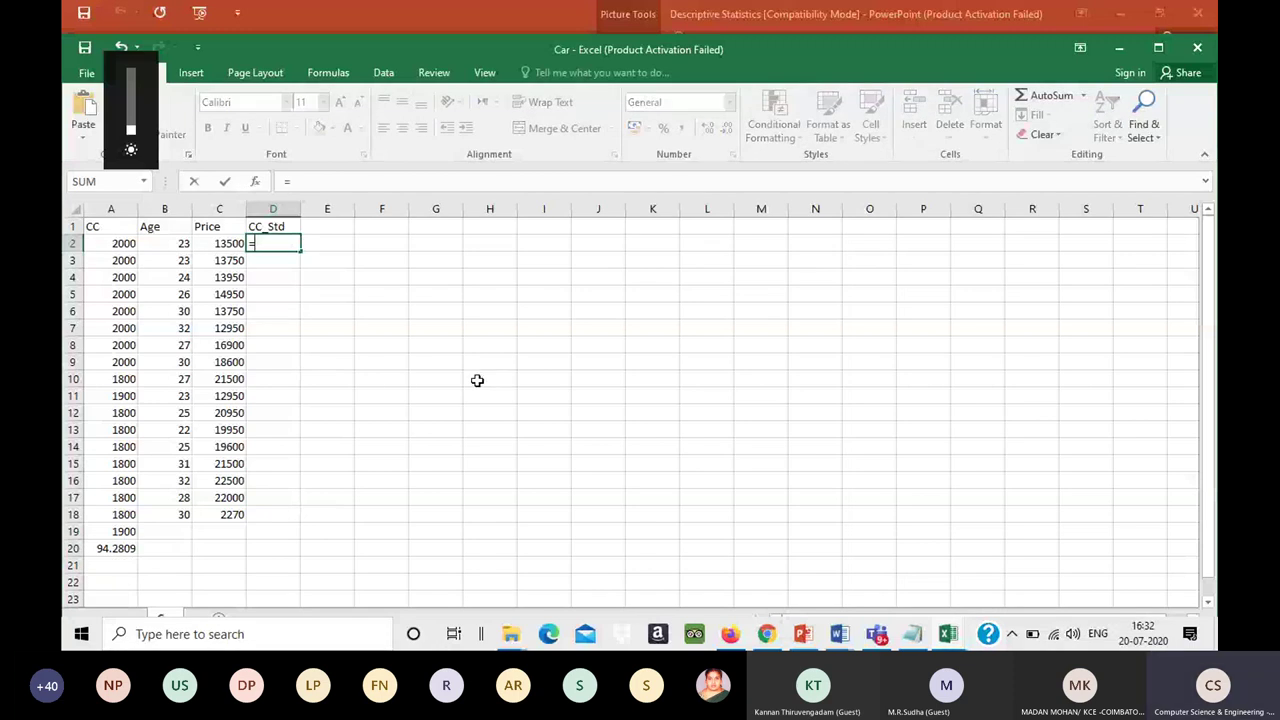
{"action": "left_click", "coordinate": [118, 244]}
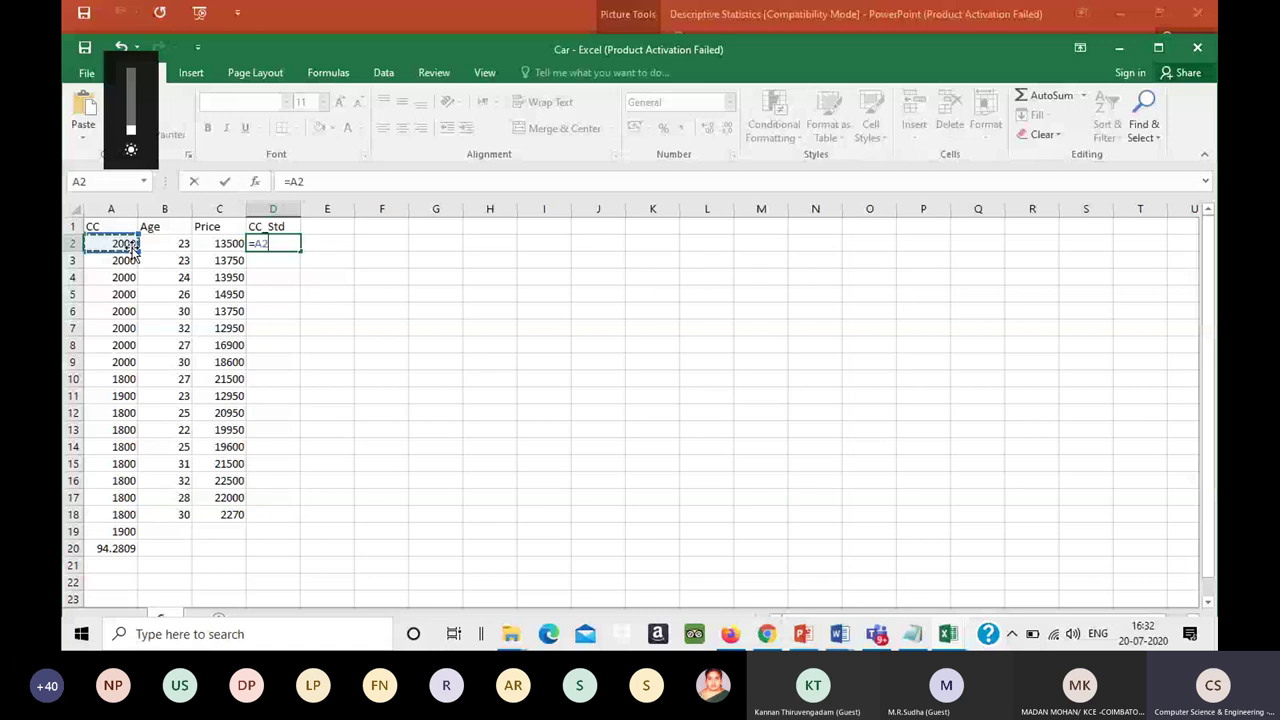
{"action": "left_click", "coordinate": [128, 531]}
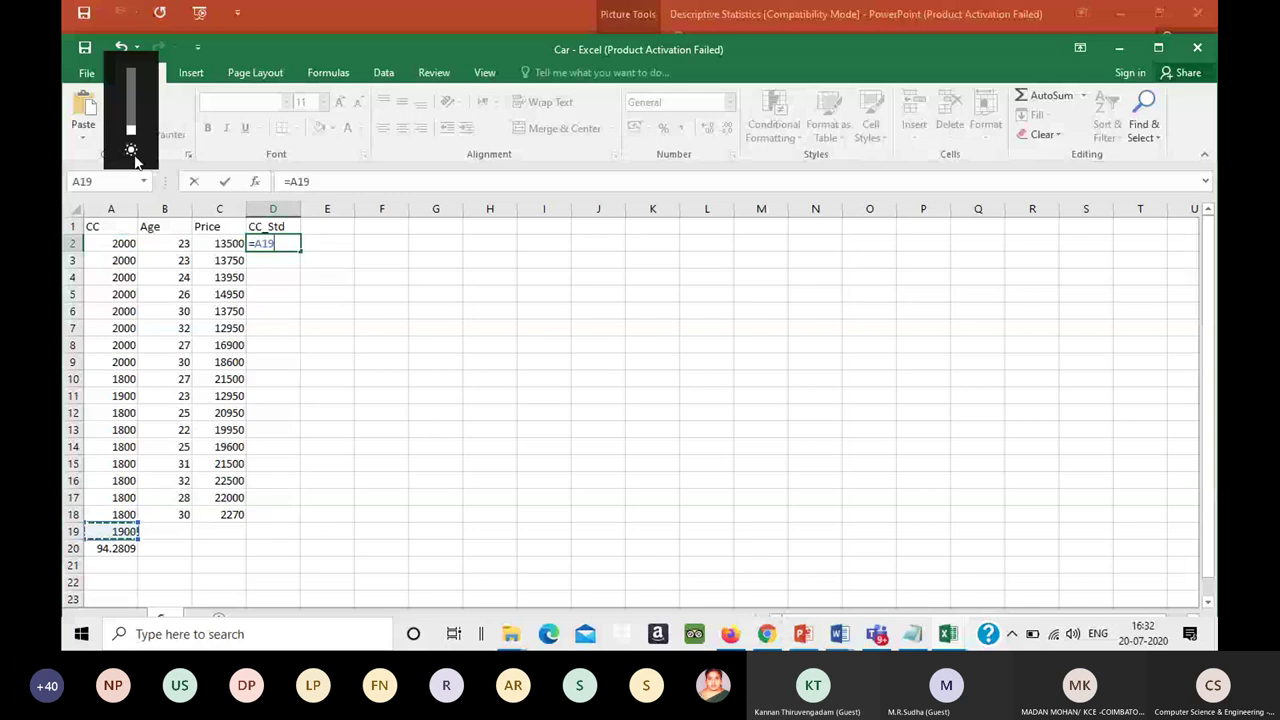
{"action": "left_click", "coordinate": [121, 242]}
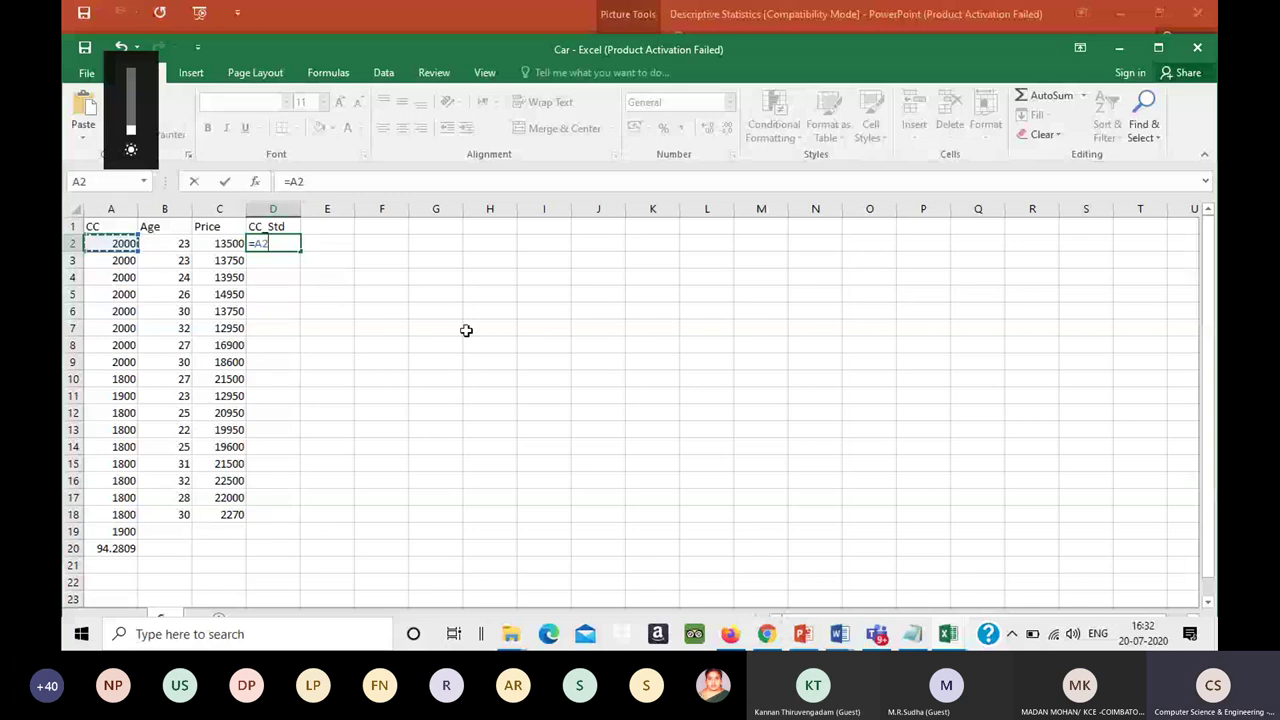
{"action": "type", "text": "-"}
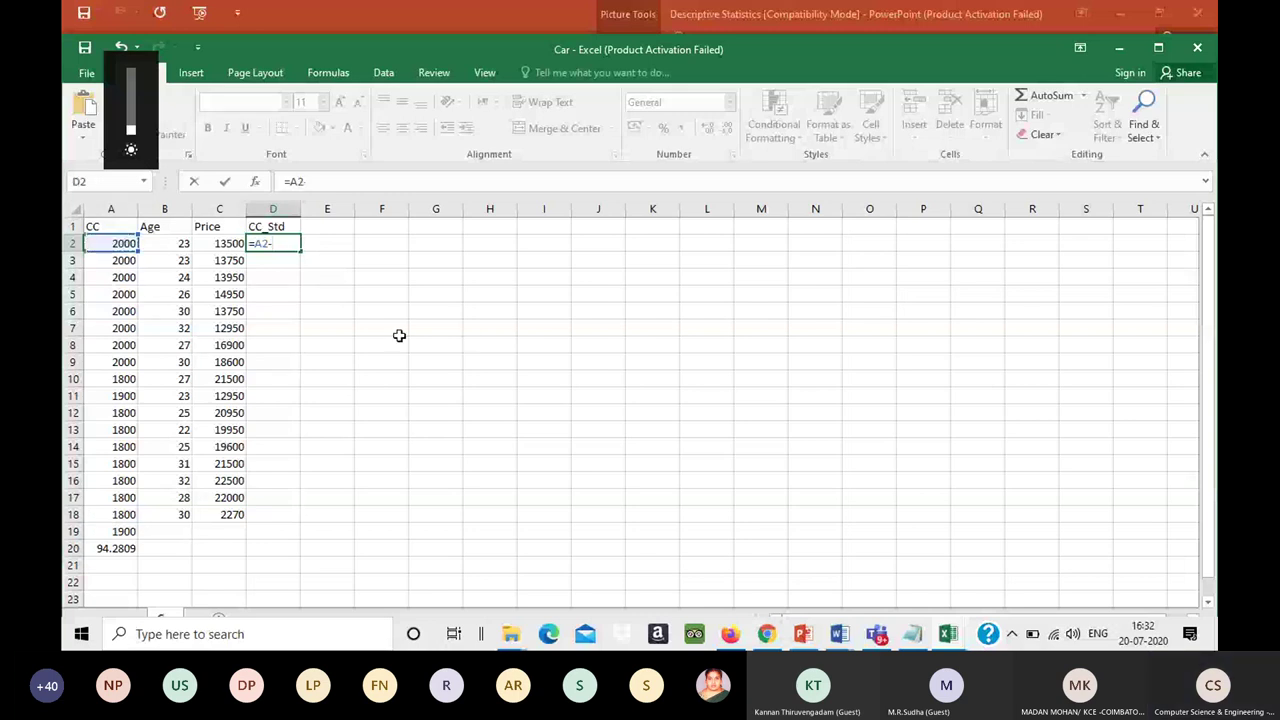
{"action": "left_click", "coordinate": [121, 530]}
{"action": "type", "text": ")"}
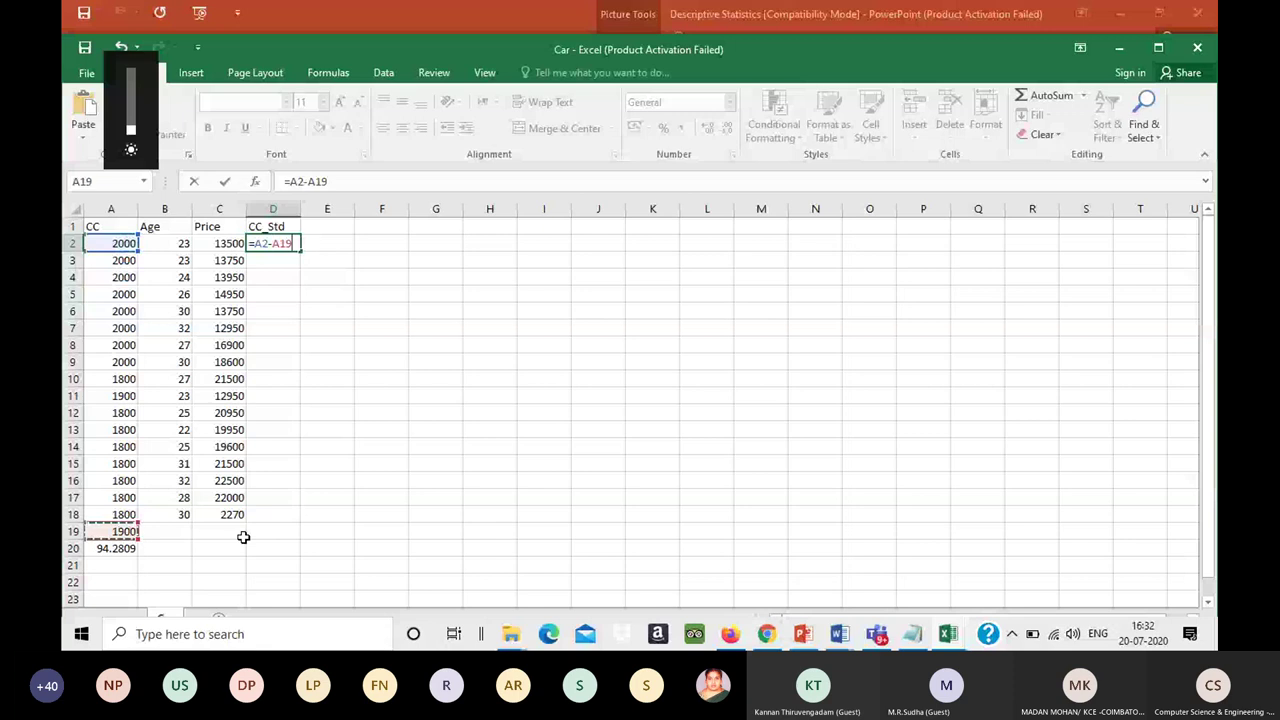
{"action": "key", "text": "Return"}
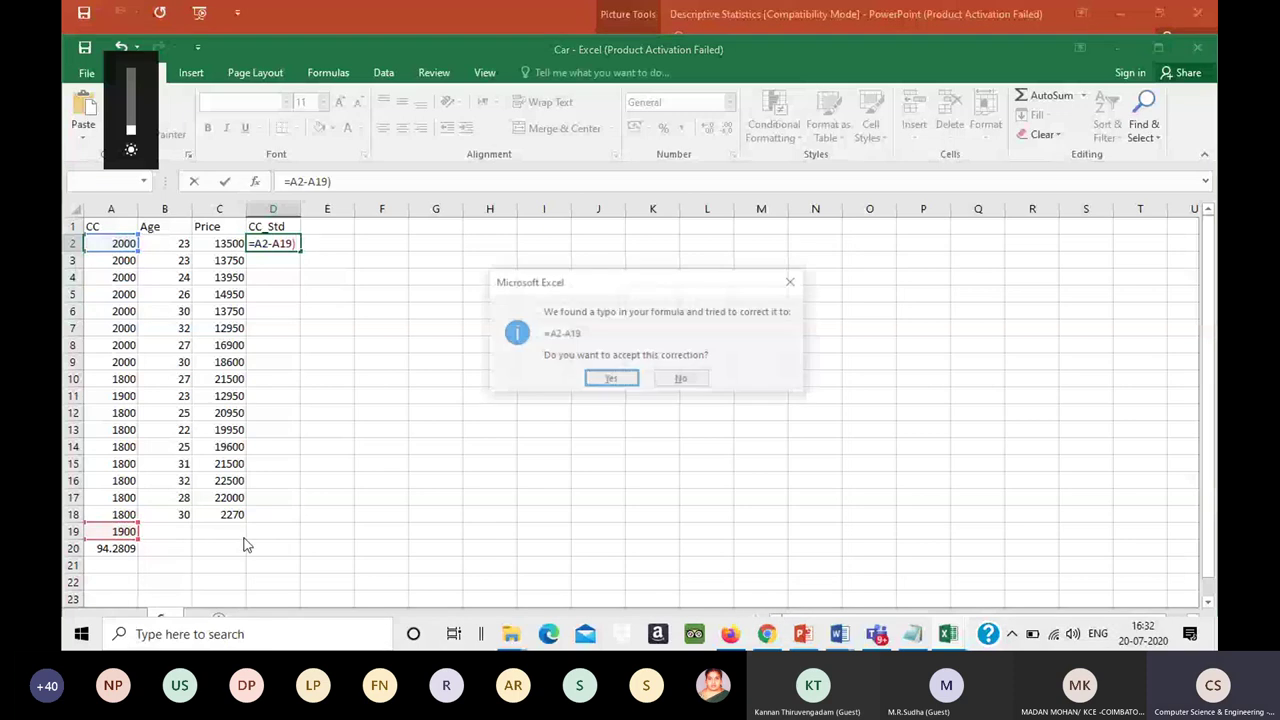
{"action": "key", "text": "n"}
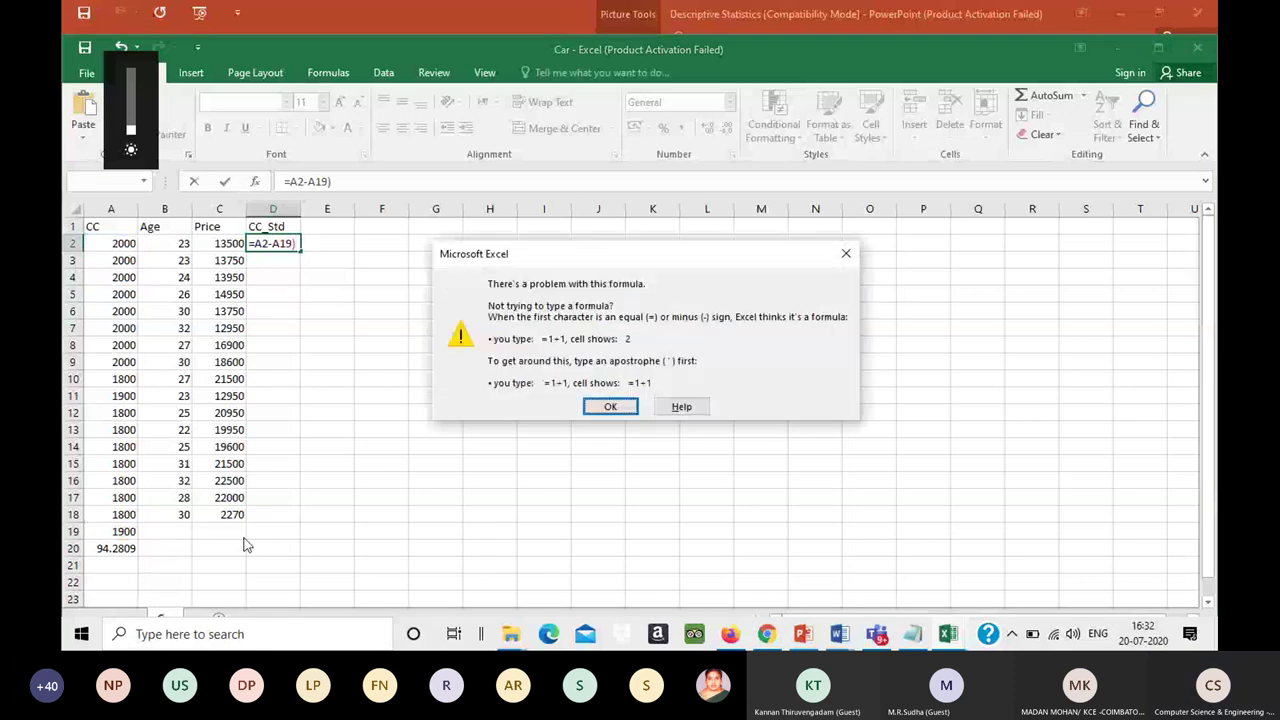
{"action": "left_click", "coordinate": [610, 406]}
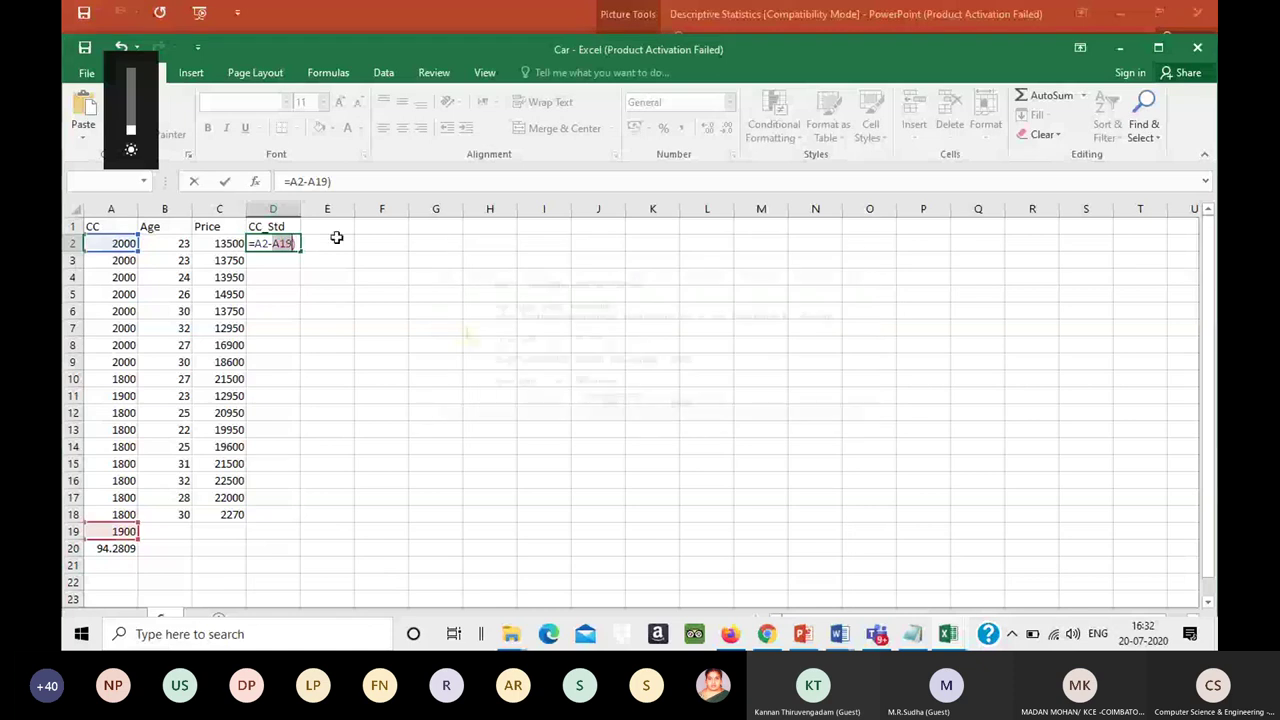
{"action": "left_click", "coordinate": [290, 181]}
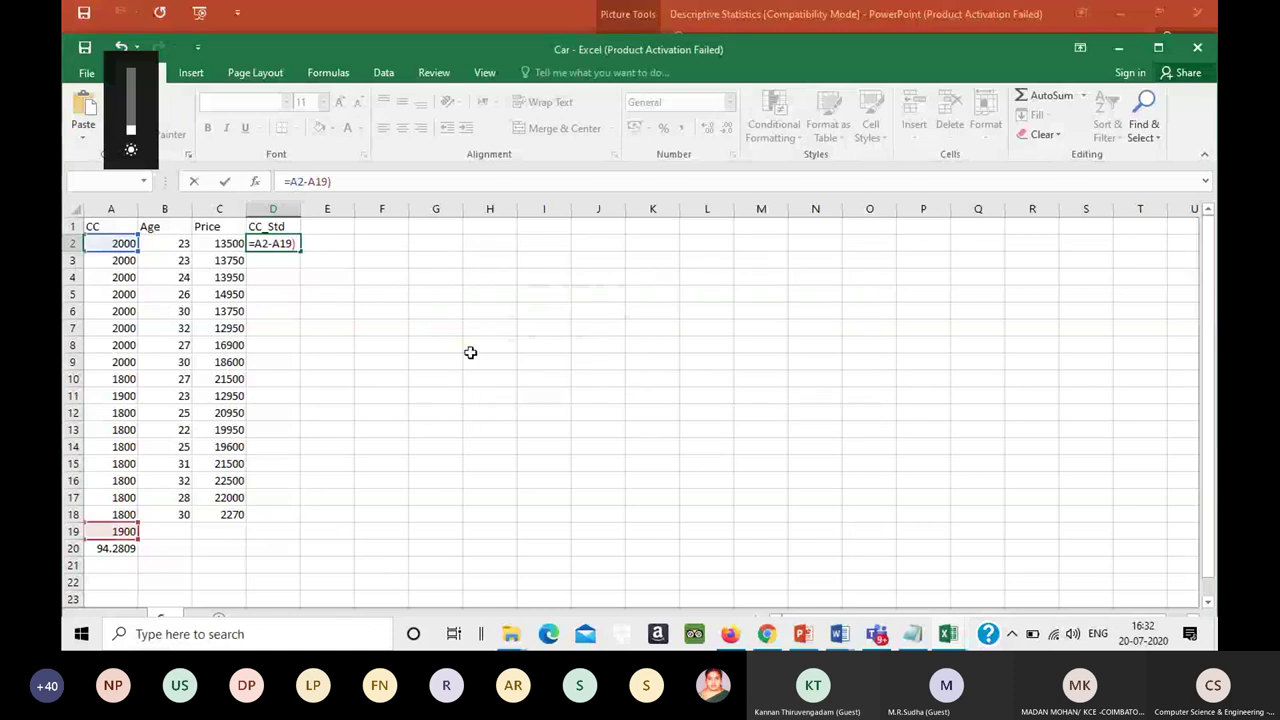
{"action": "type", "text": "("}
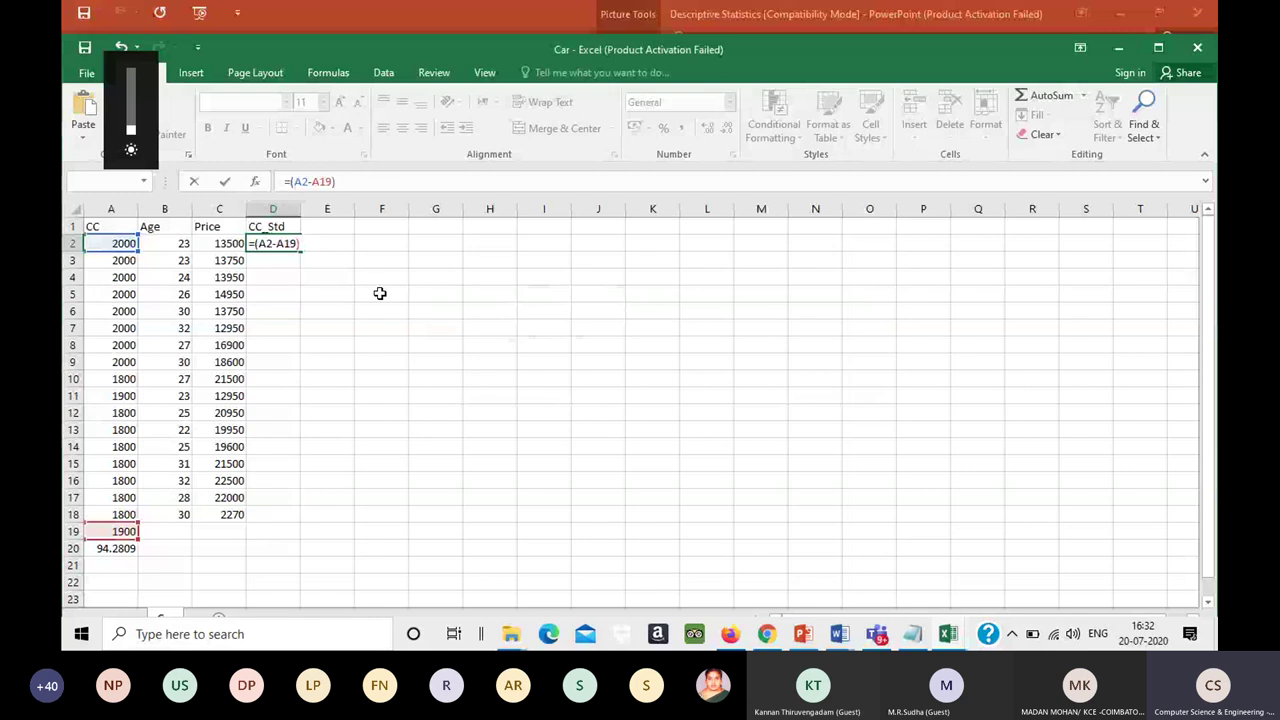
{"action": "type", "text": "/"}
{"action": "left_click", "coordinate": [110, 548]}
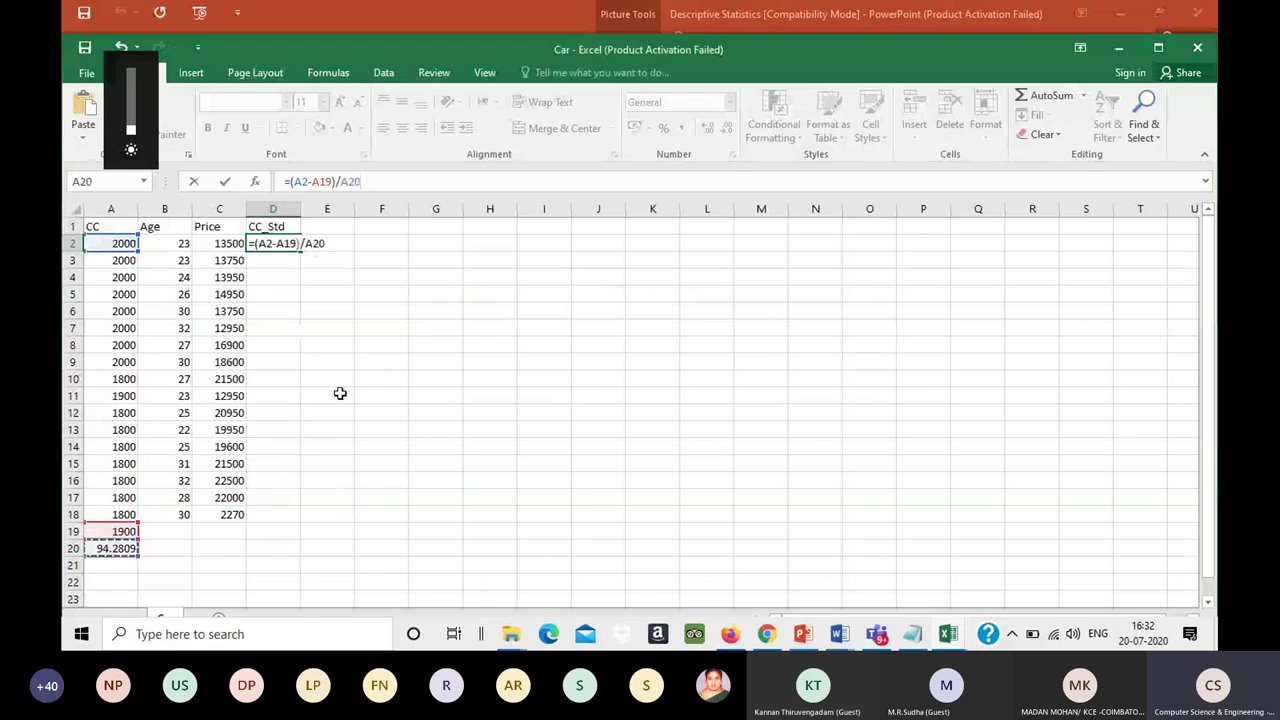
{"action": "left_click", "coordinate": [272, 260]}
{"action": "key", "text": "Escape"}
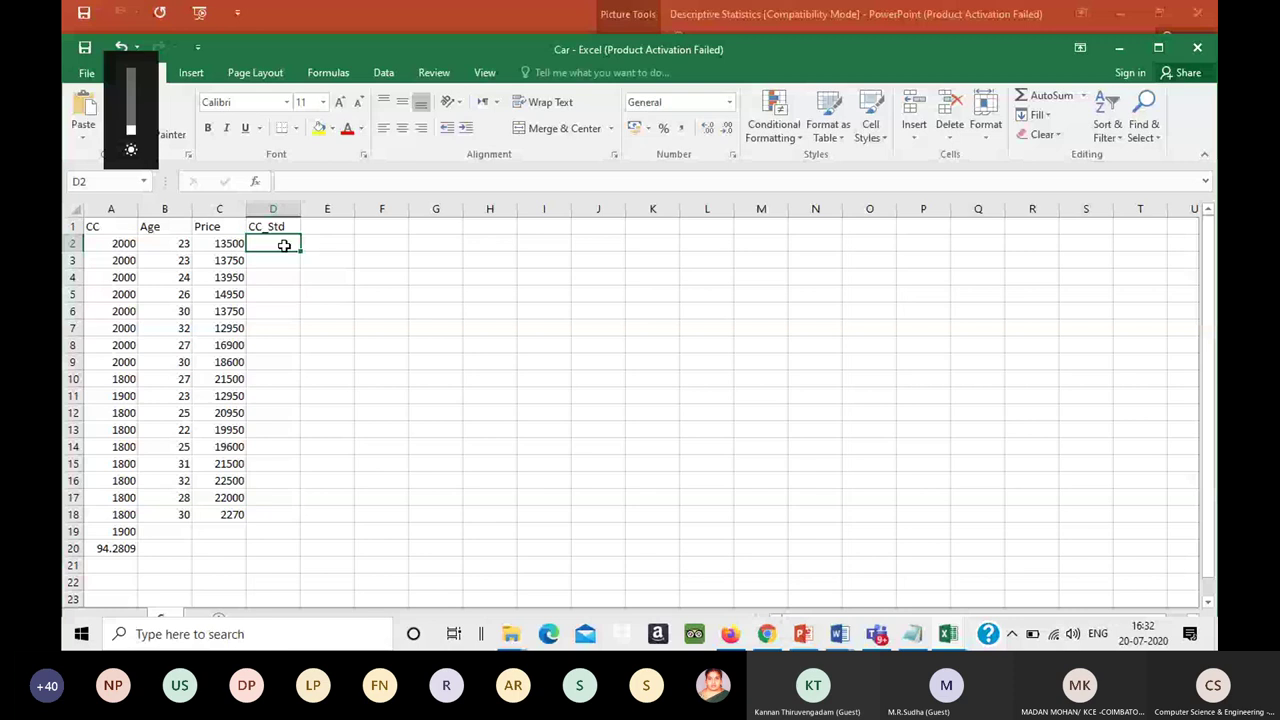
Step: Enter the formula =(A2-A19) in cell D2 of the CC_Std column to subtract the mean from the first CC value
{"action": "type", "text": "=("}
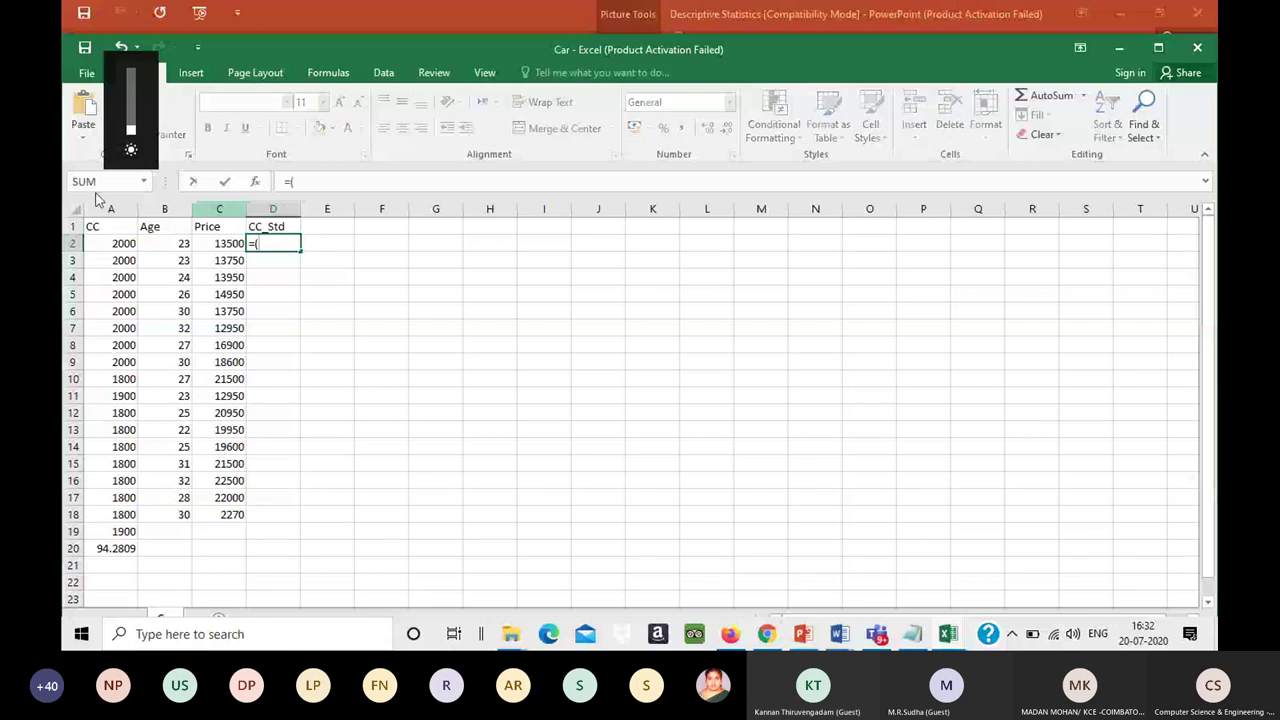
{"action": "left_click", "coordinate": [120, 243]}
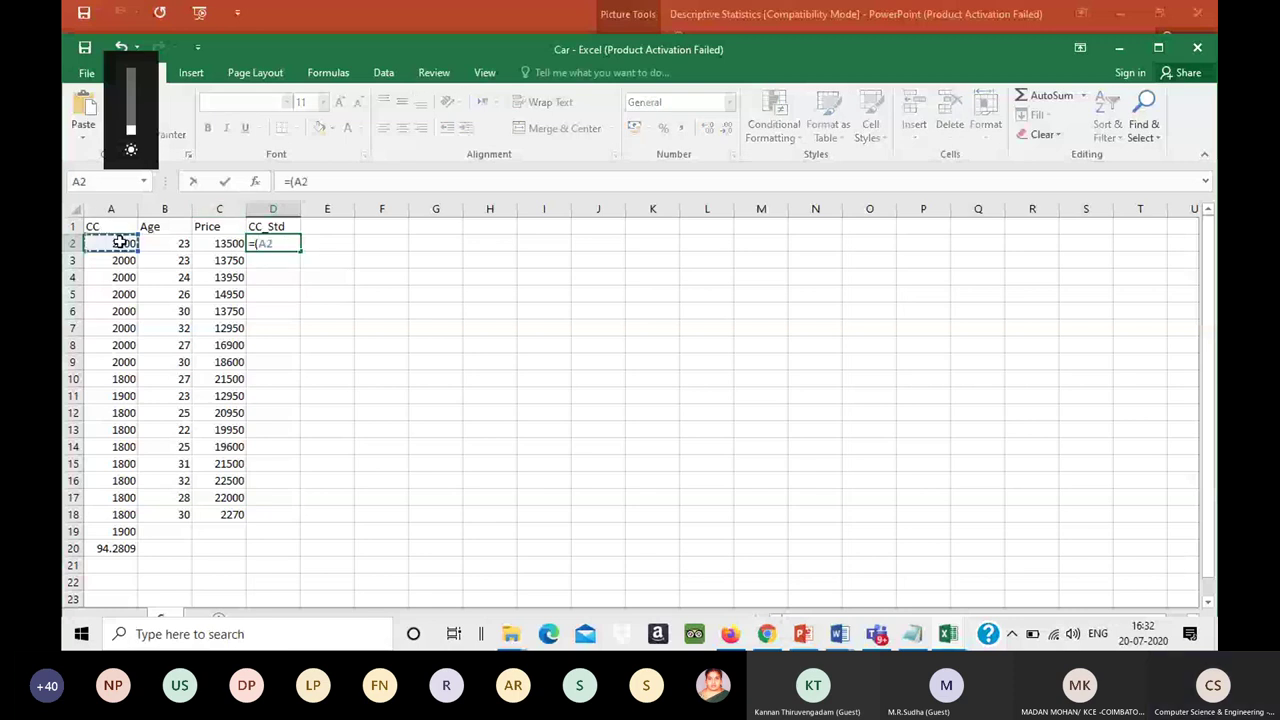
{"action": "type", "text": "-"}
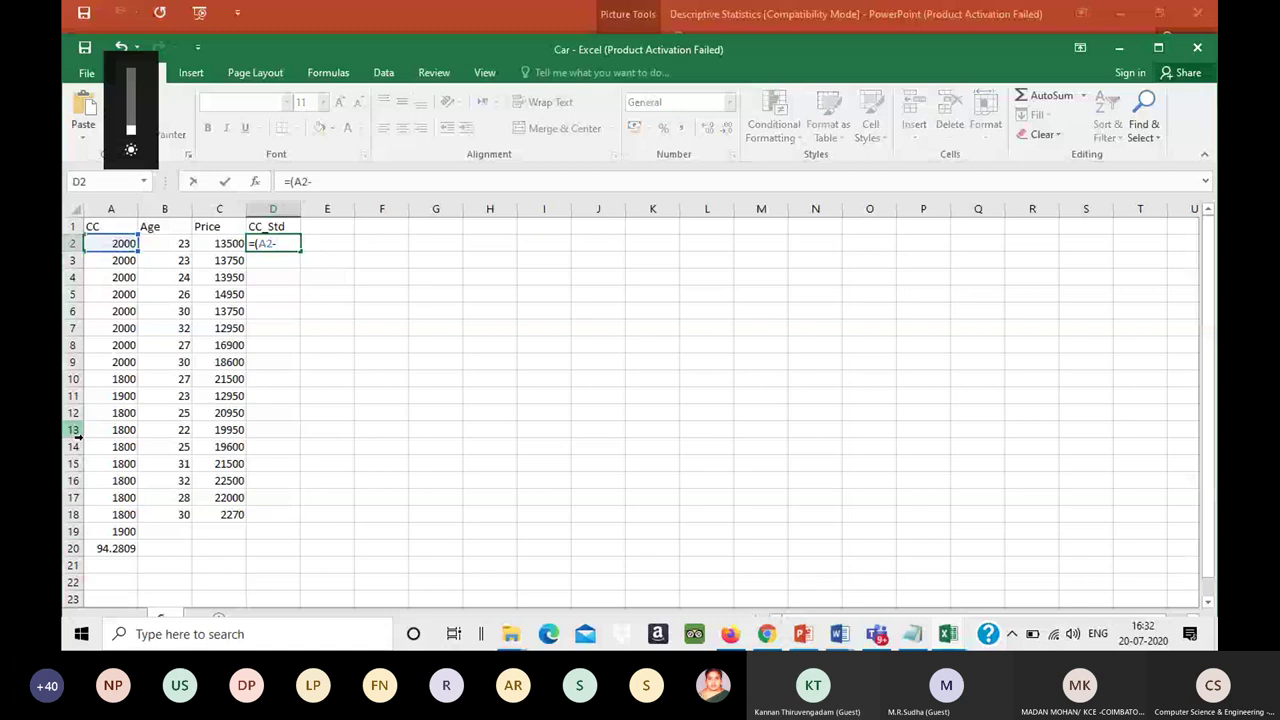
{"action": "left_click", "coordinate": [124, 531]}
{"action": "type", "text": ")"}
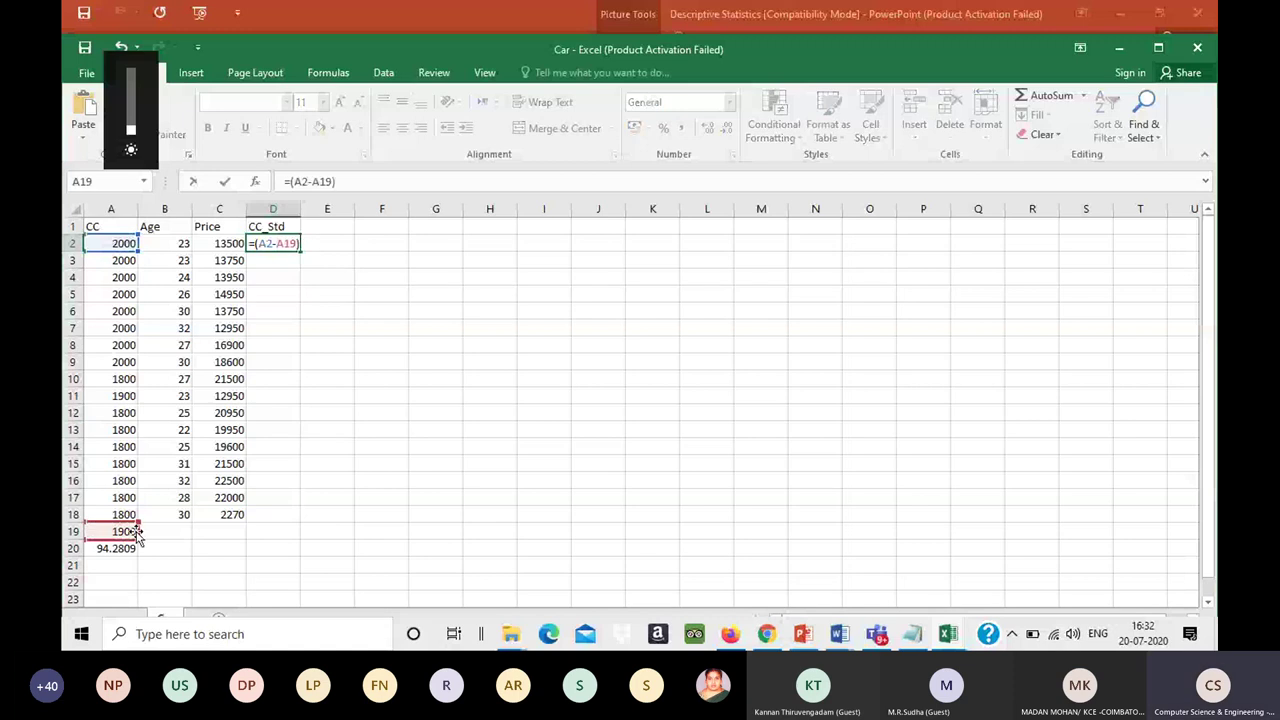
{"action": "left_click", "coordinate": [110, 548]}
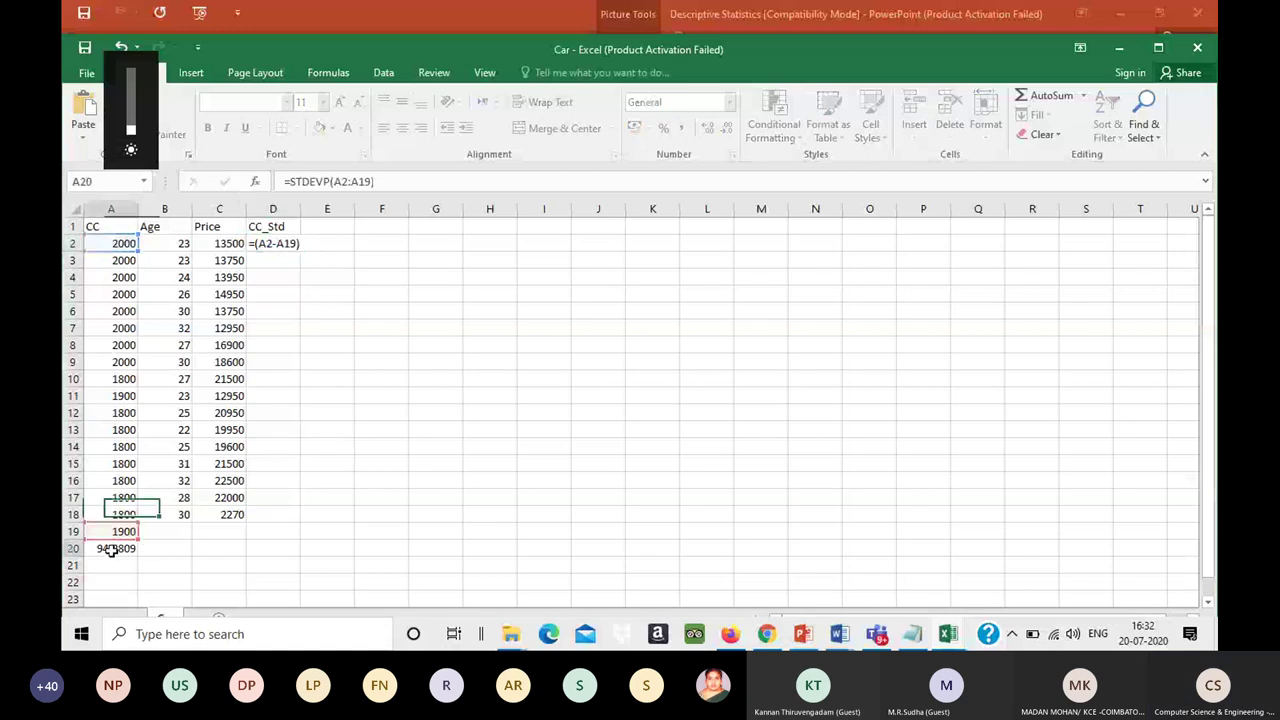
{"action": "left_click", "coordinate": [282, 240]}
{"action": "left_click", "coordinate": [315, 181]}
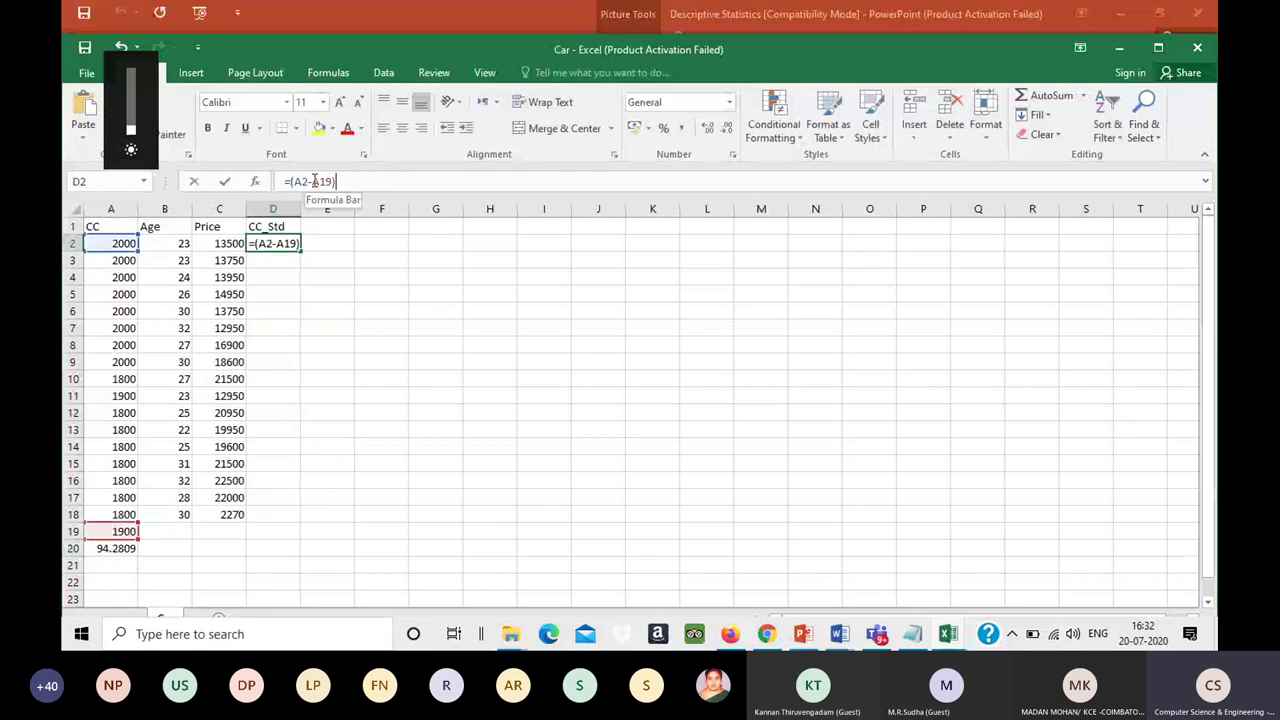
{"action": "left_click", "coordinate": [283, 272]}
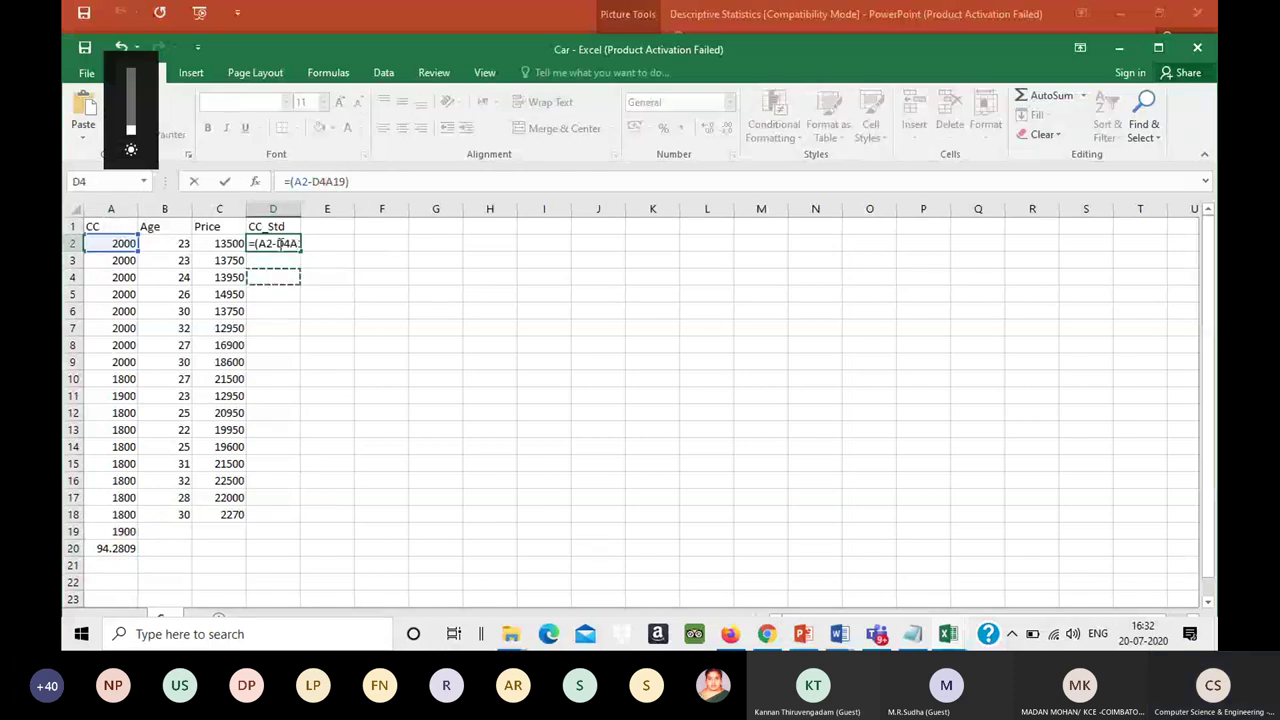
{"action": "key", "text": "Escape"}
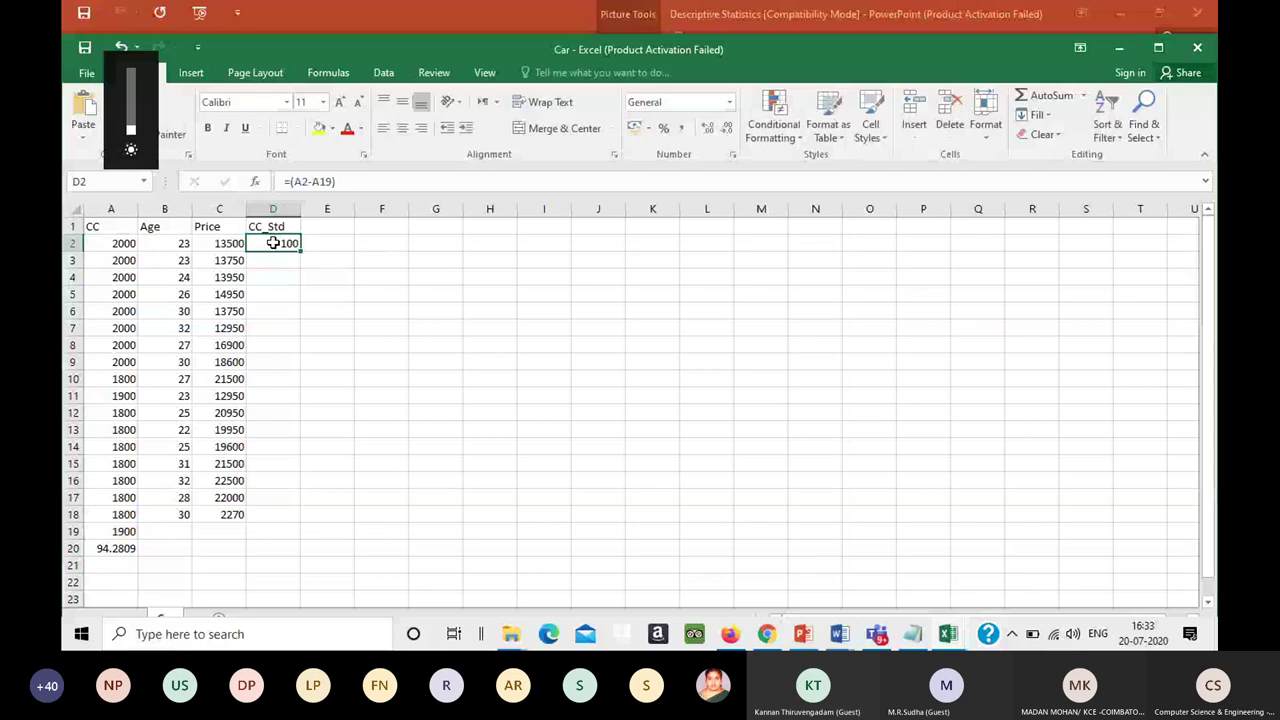
Step: Extend the formula in D2 to divide by the standard deviation, giving =(A2-A19)/A20
{"action": "left_click", "coordinate": [365, 187]}
{"action": "type", "text": "/"}
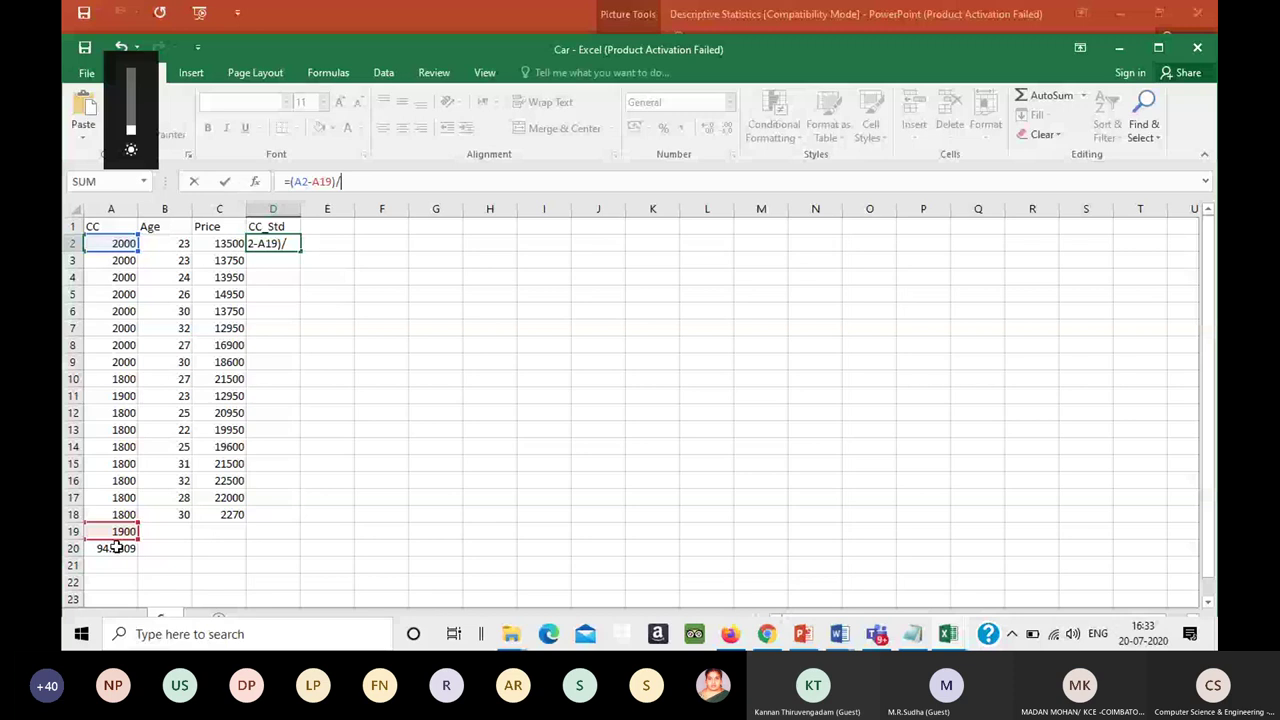
{"action": "left_click", "coordinate": [273, 260]}
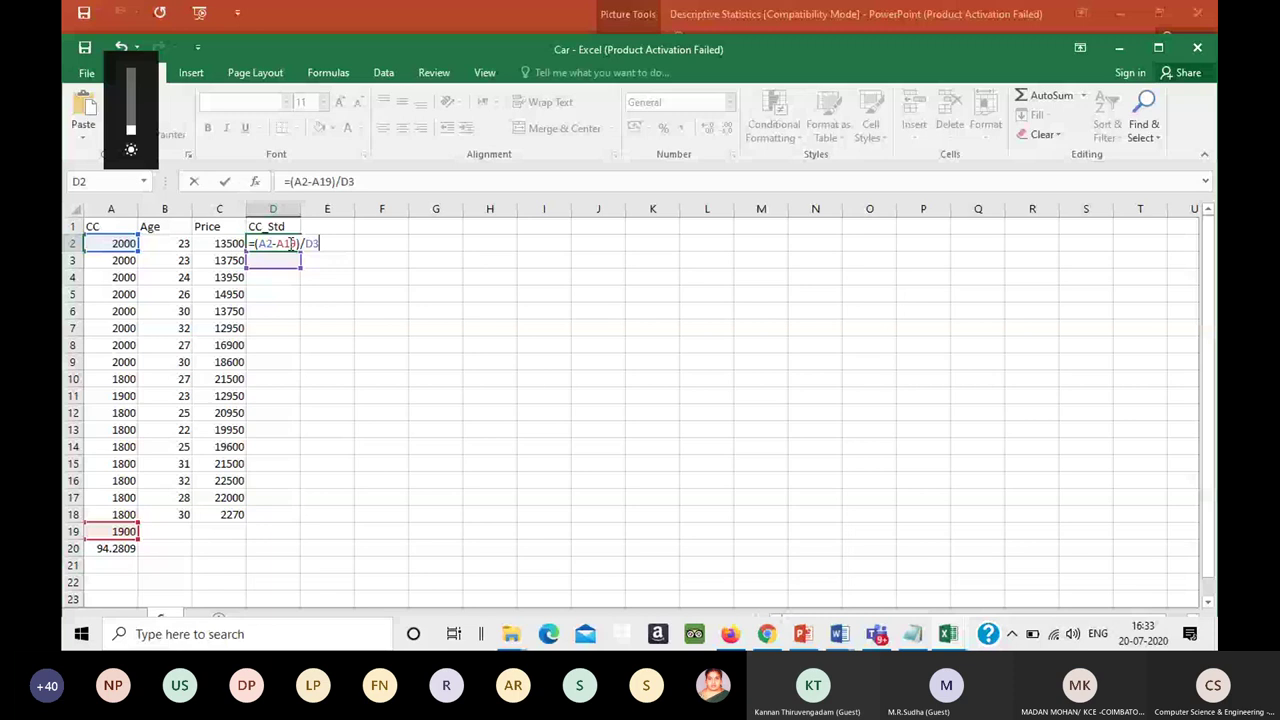
{"action": "key", "text": "BackSpace"}
{"action": "key", "text": "BackSpace"}
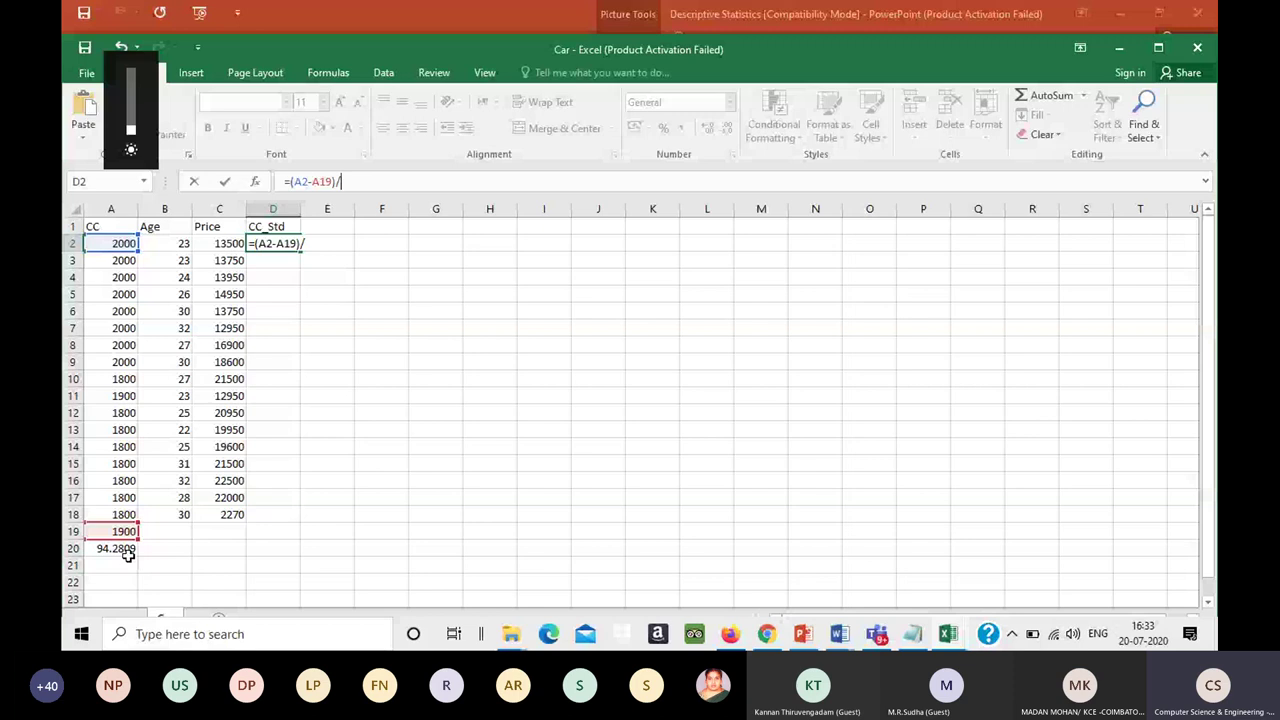
{"action": "left_click", "coordinate": [118, 549]}
{"action": "key", "text": "ctrl+Return"}
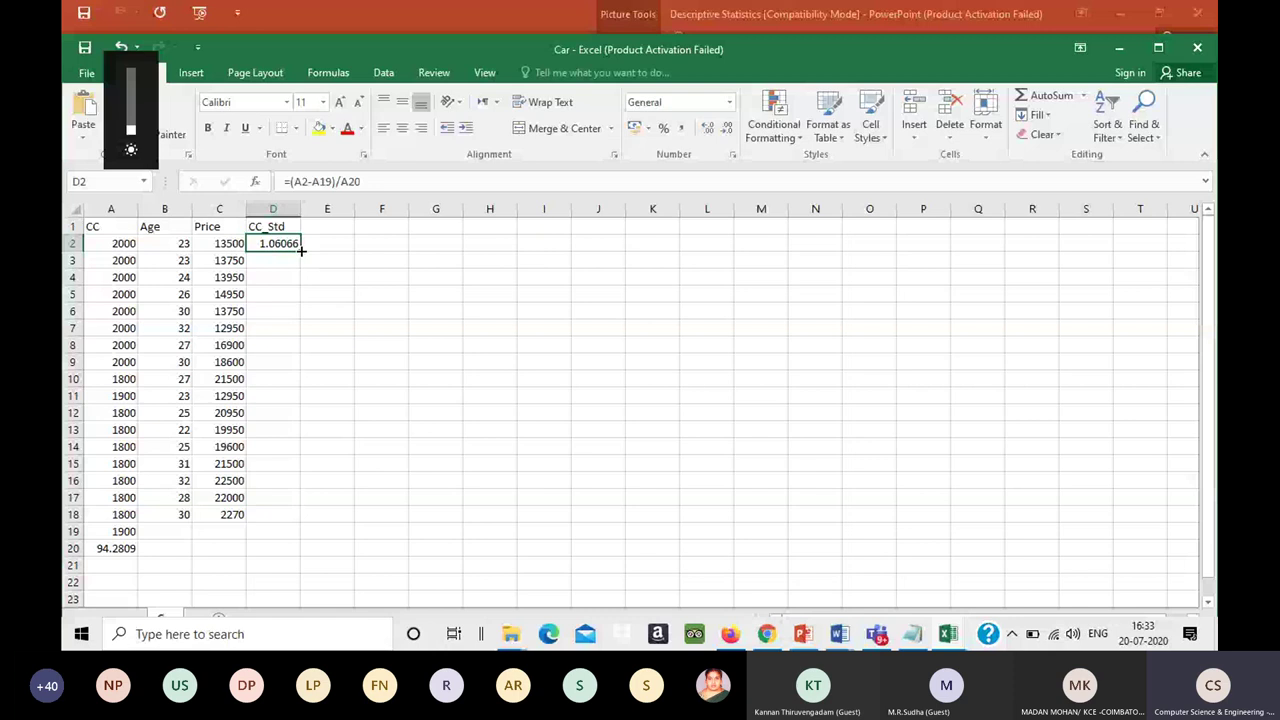
Step: Make the mean and standard deviation references in D2 absolute, giving =(A2-$A$19)/$A$20
{"action": "key", "text": "F2"}
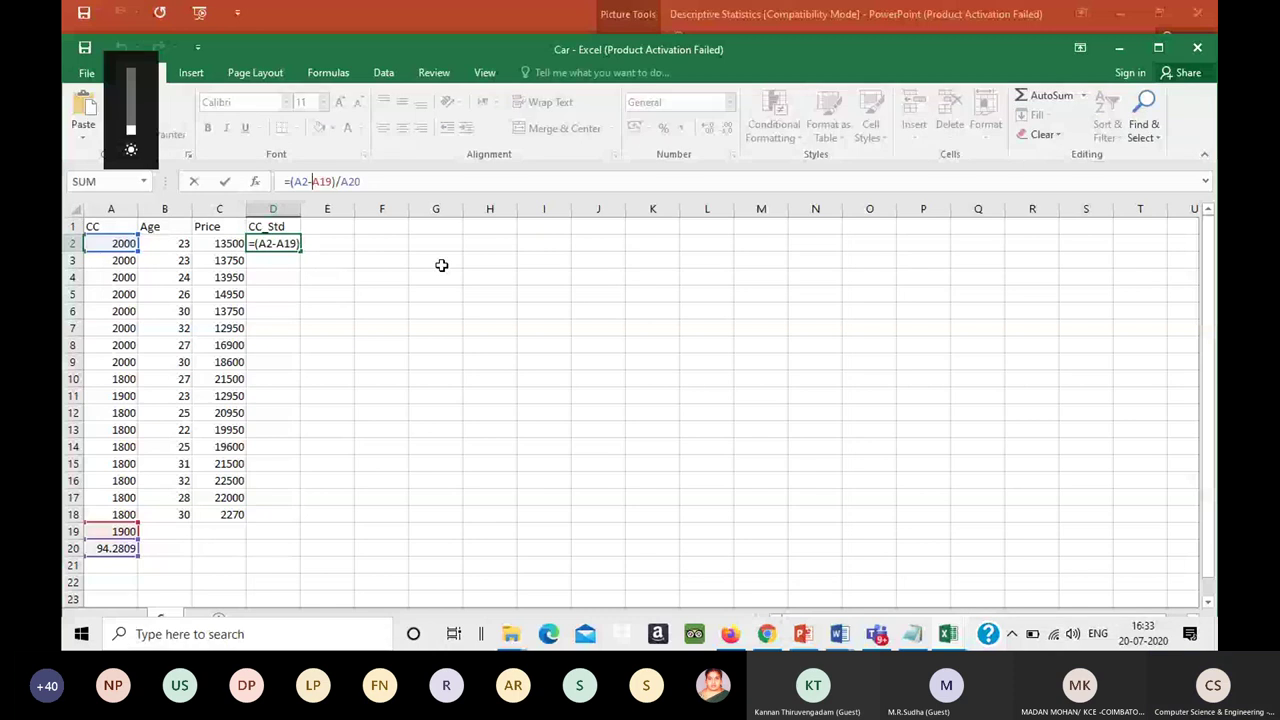
{"action": "key", "text": "F4"}
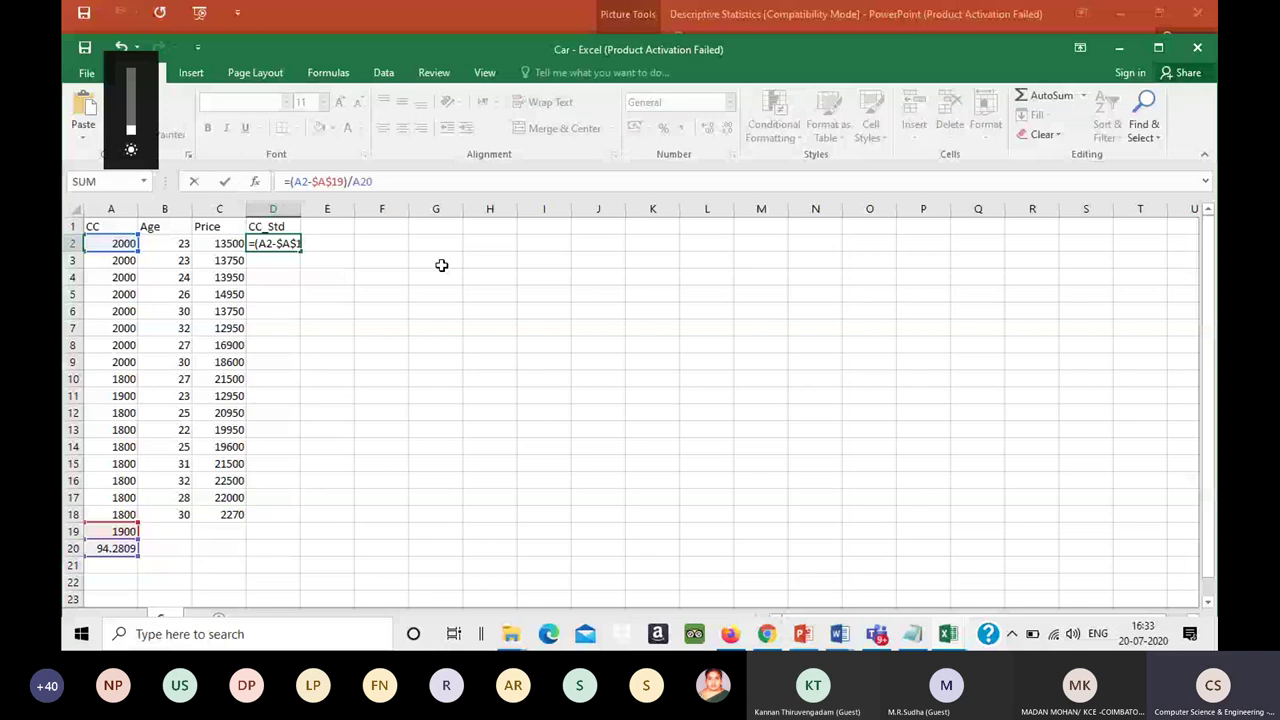
{"action": "type", "text": "$A$"}
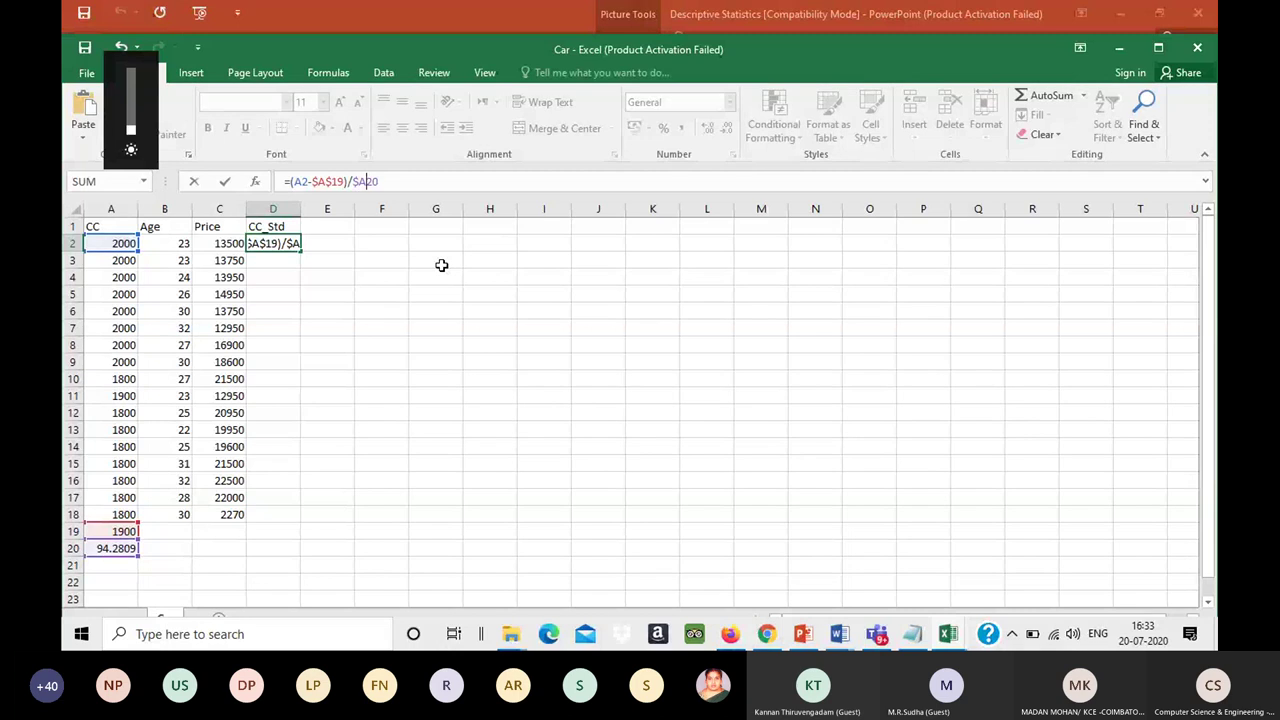
{"action": "left_click", "coordinate": [289, 289]}
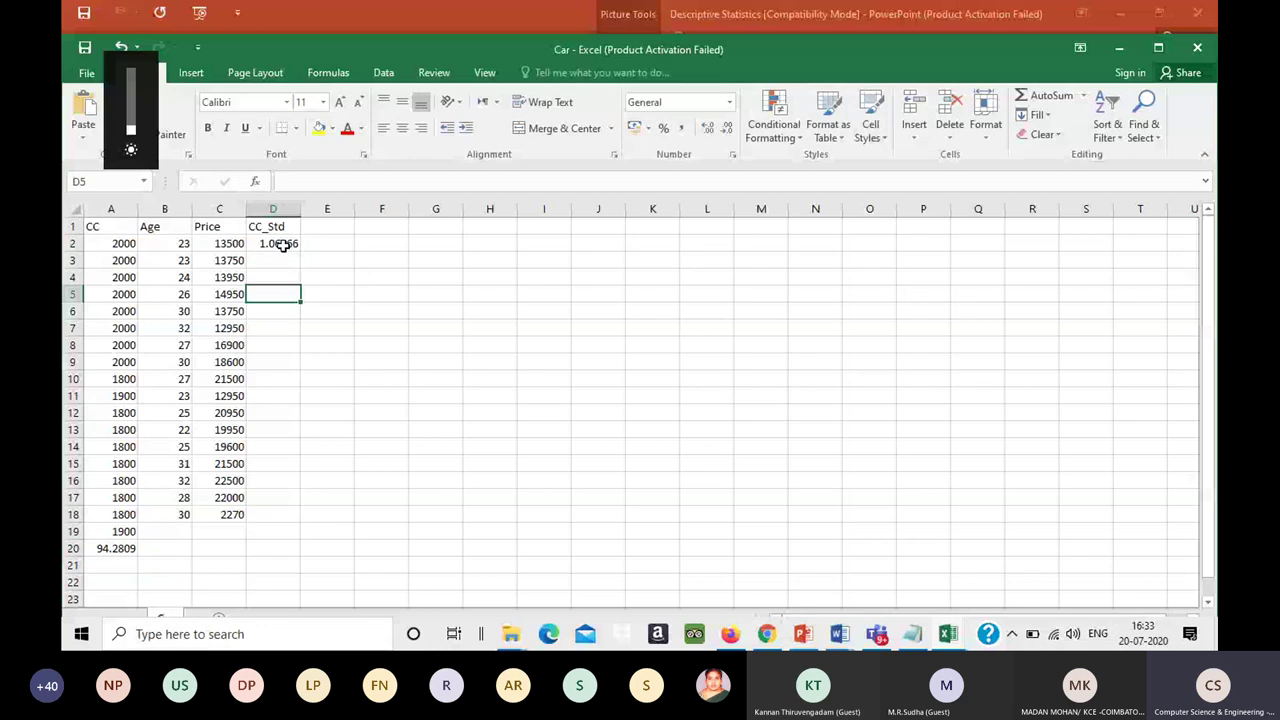
Step: Fill the standardization formula from D2 down the CC_Std column to D18
{"action": "left_click", "coordinate": [286, 246]}
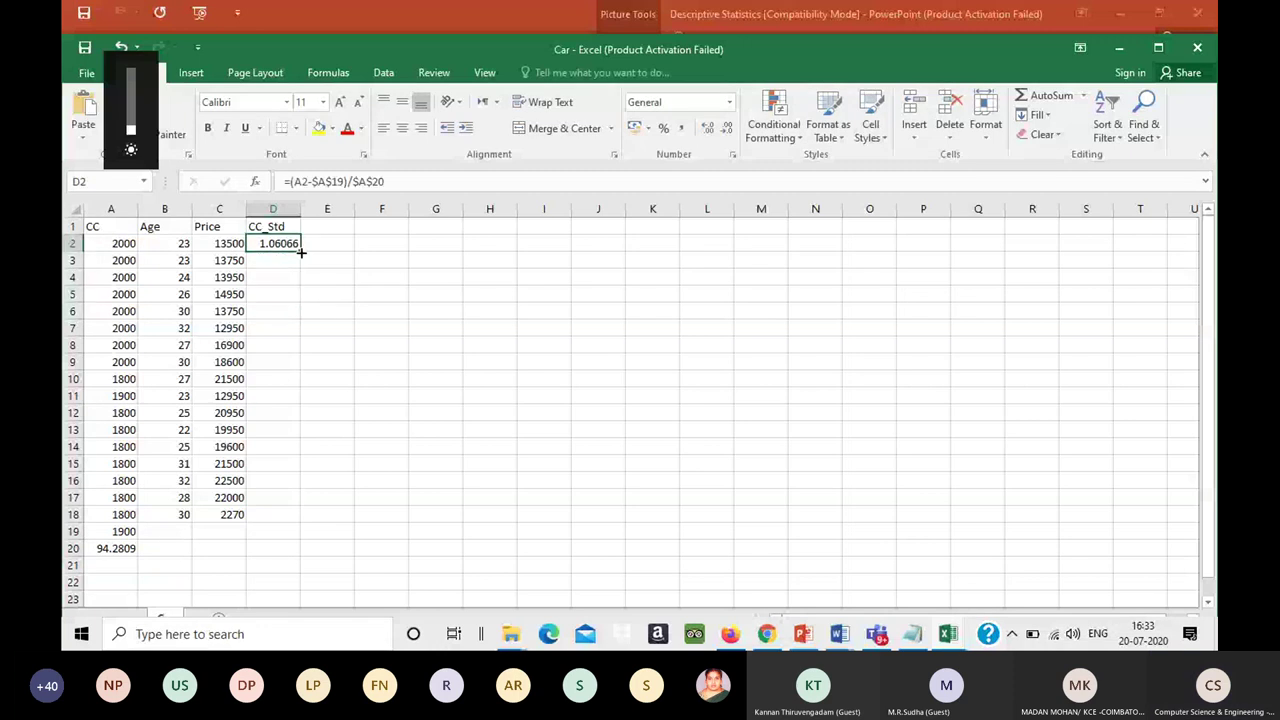
{"action": "left_click_drag", "start_coordinate": [300, 253], "coordinate": [277, 517]}
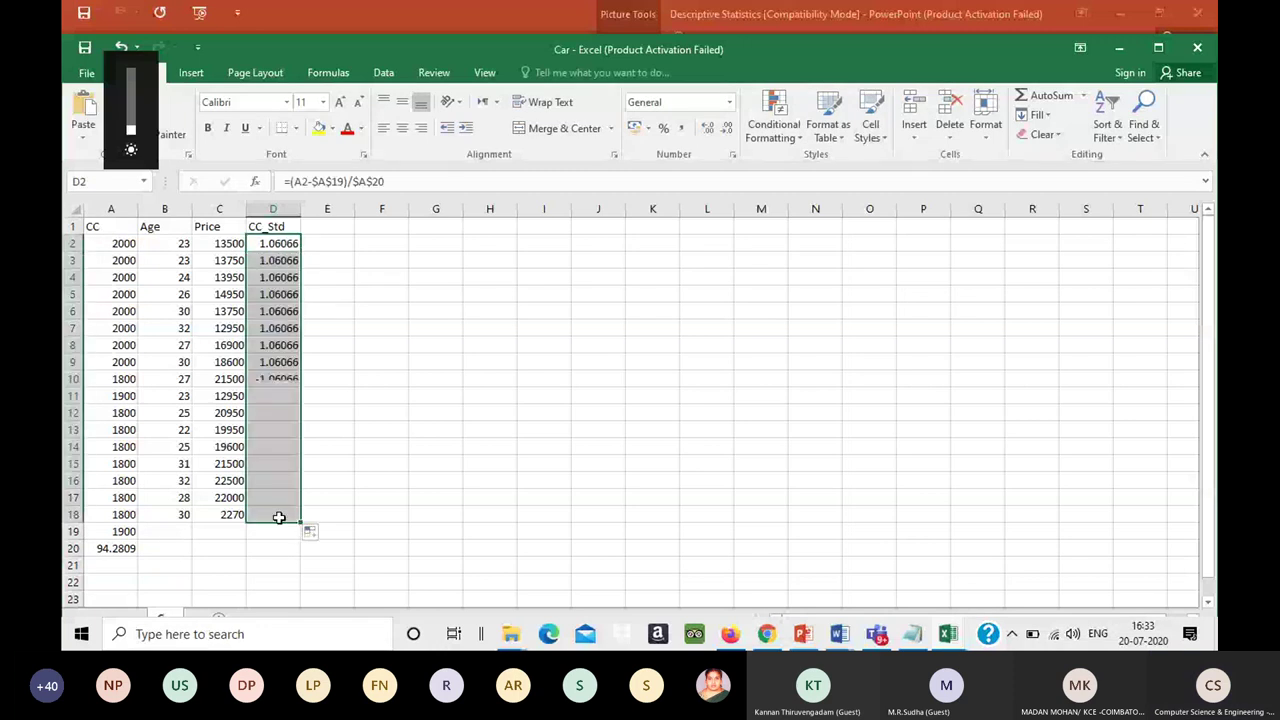
{"action": "left_click", "coordinate": [390, 517]}
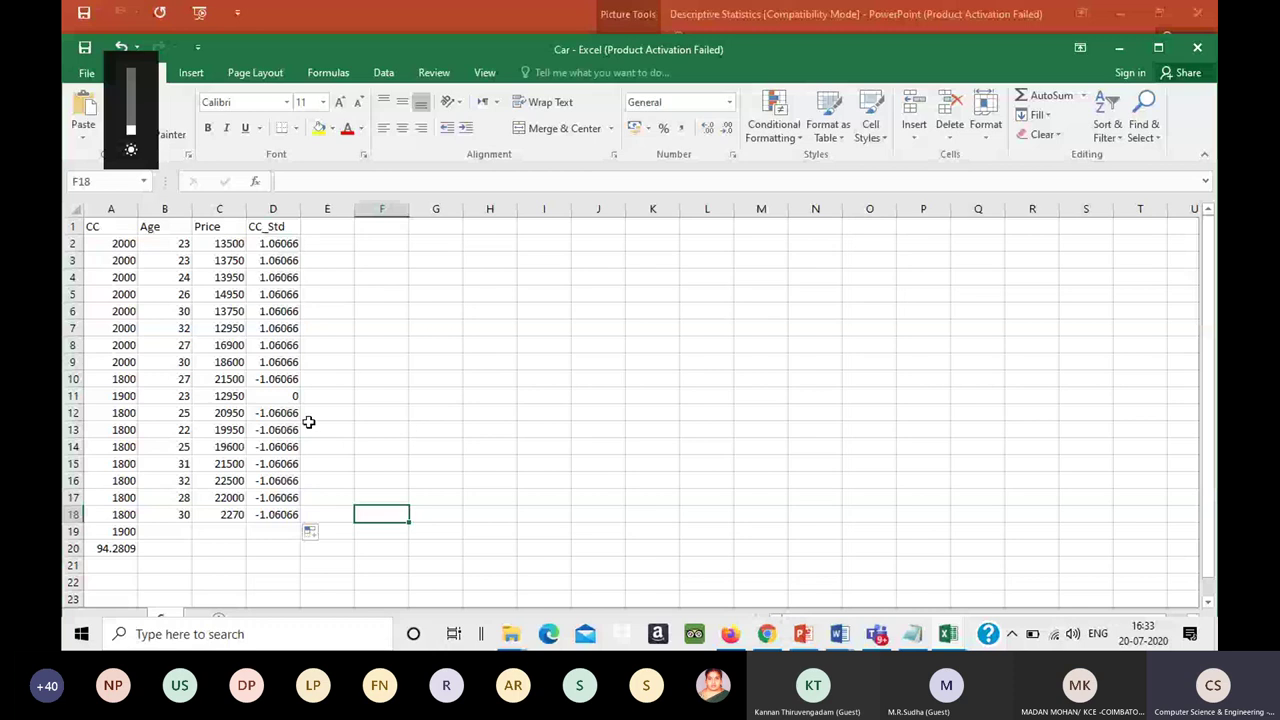
Step: Copy the standardization formula from D2 into E2 so that it refers to the Age column
{"action": "left_click", "coordinate": [330, 234]}
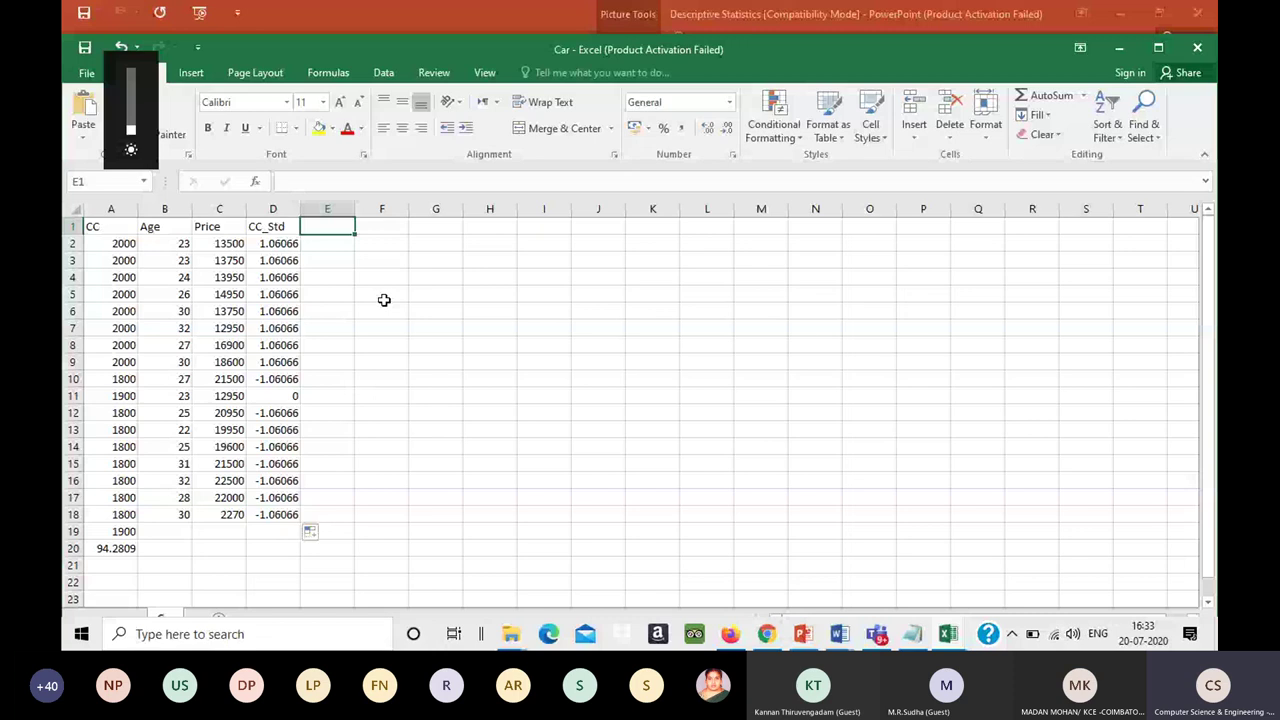
{"action": "left_click", "coordinate": [284, 243]}
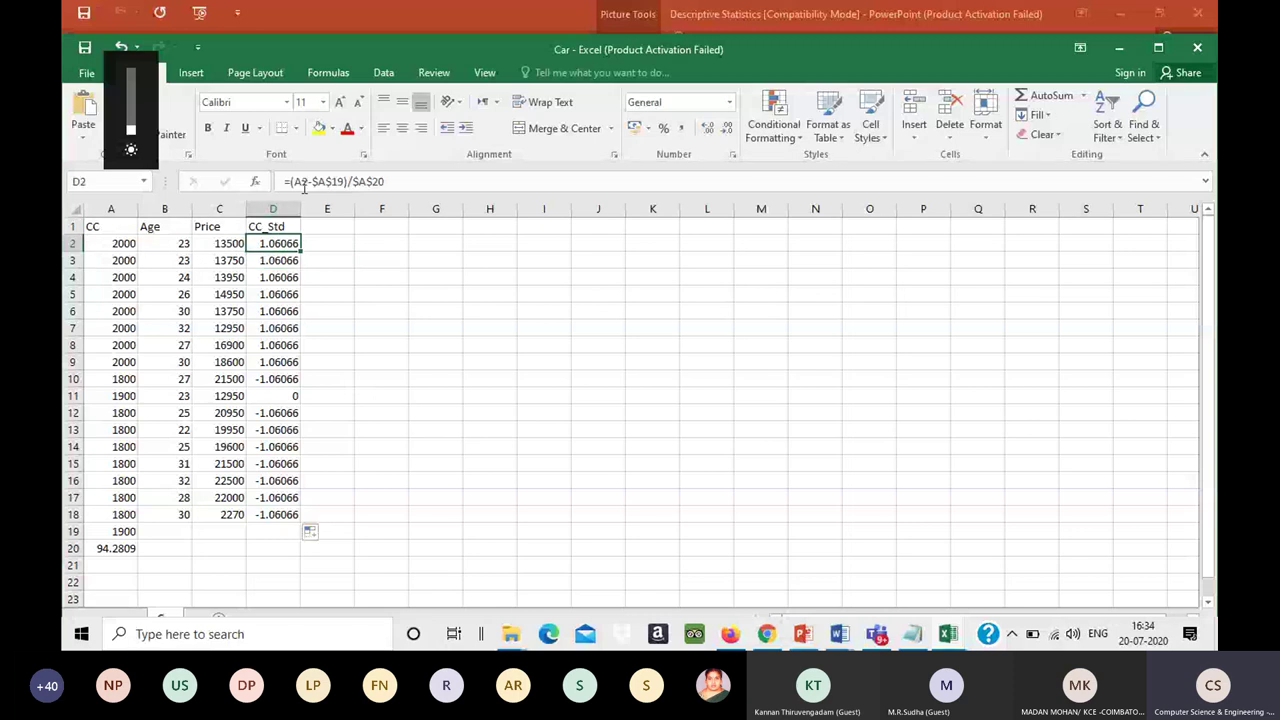
{"action": "key", "text": "ctrl+c"}
{"action": "left_click", "coordinate": [320, 243]}
{"action": "key", "text": "ctrl+v"}
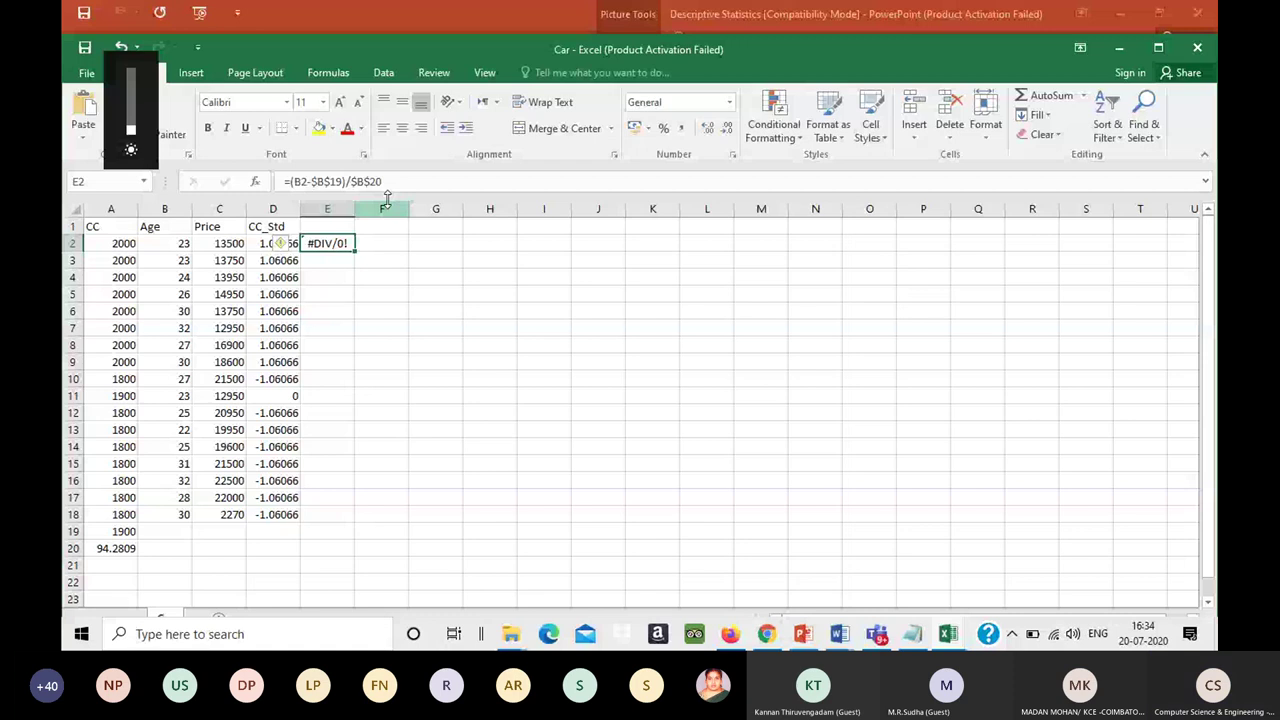
Step: Calculate the average of the Age values B2:B18 in B19 and their population standard deviation in B20 with STDEVP
{"action": "left_click", "coordinate": [170, 530]}
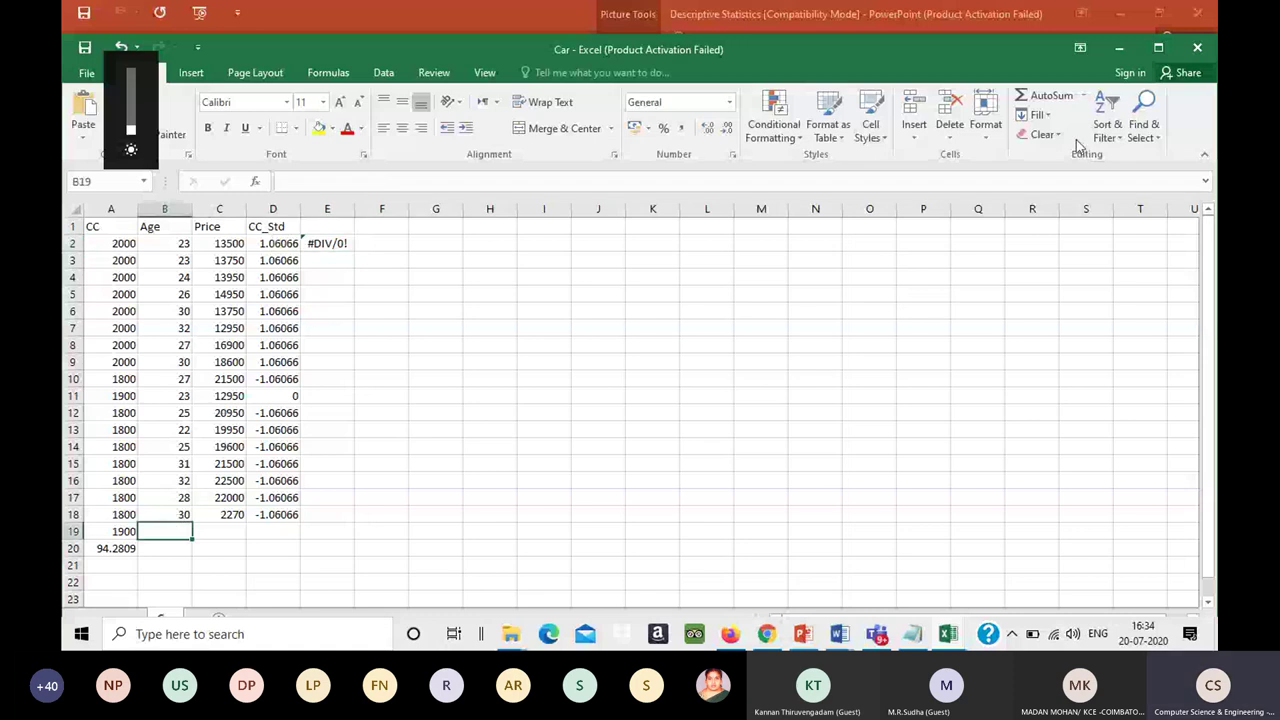
{"action": "left_click", "coordinate": [1083, 95]}
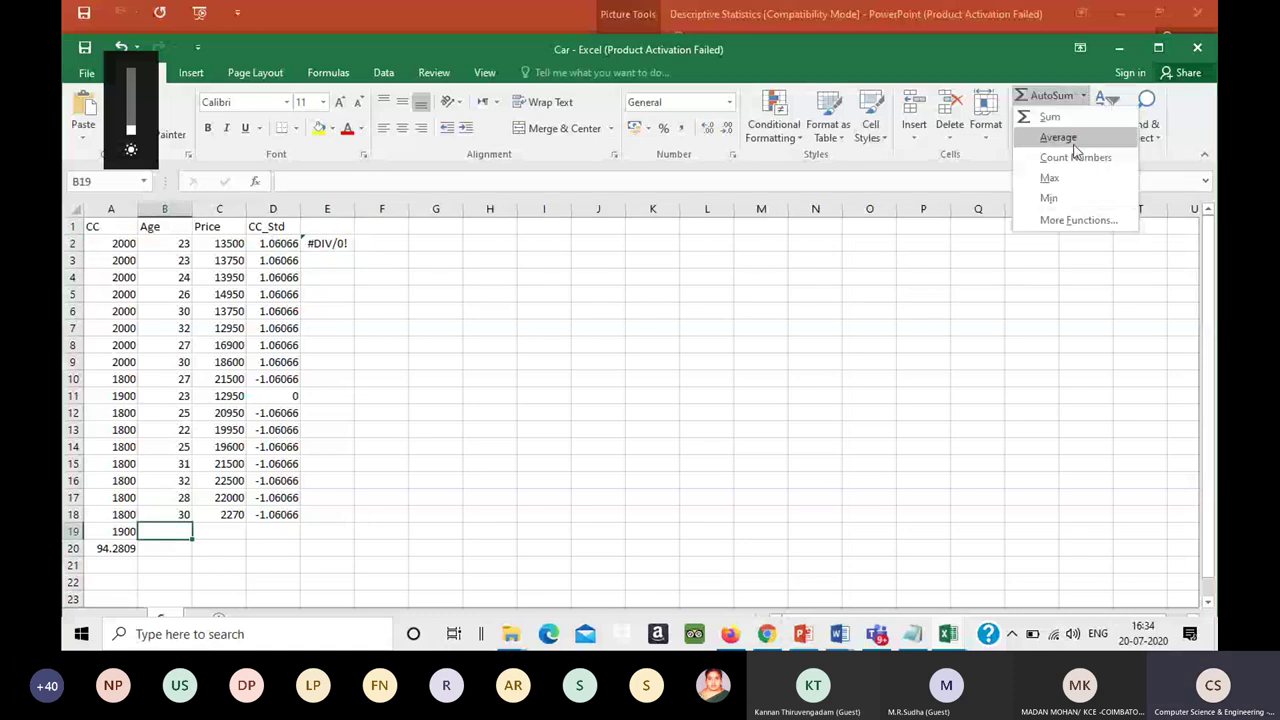
{"action": "left_click", "coordinate": [1062, 137]}
{"action": "key", "text": "BackSpace"}
{"action": "key", "text": "Return"}
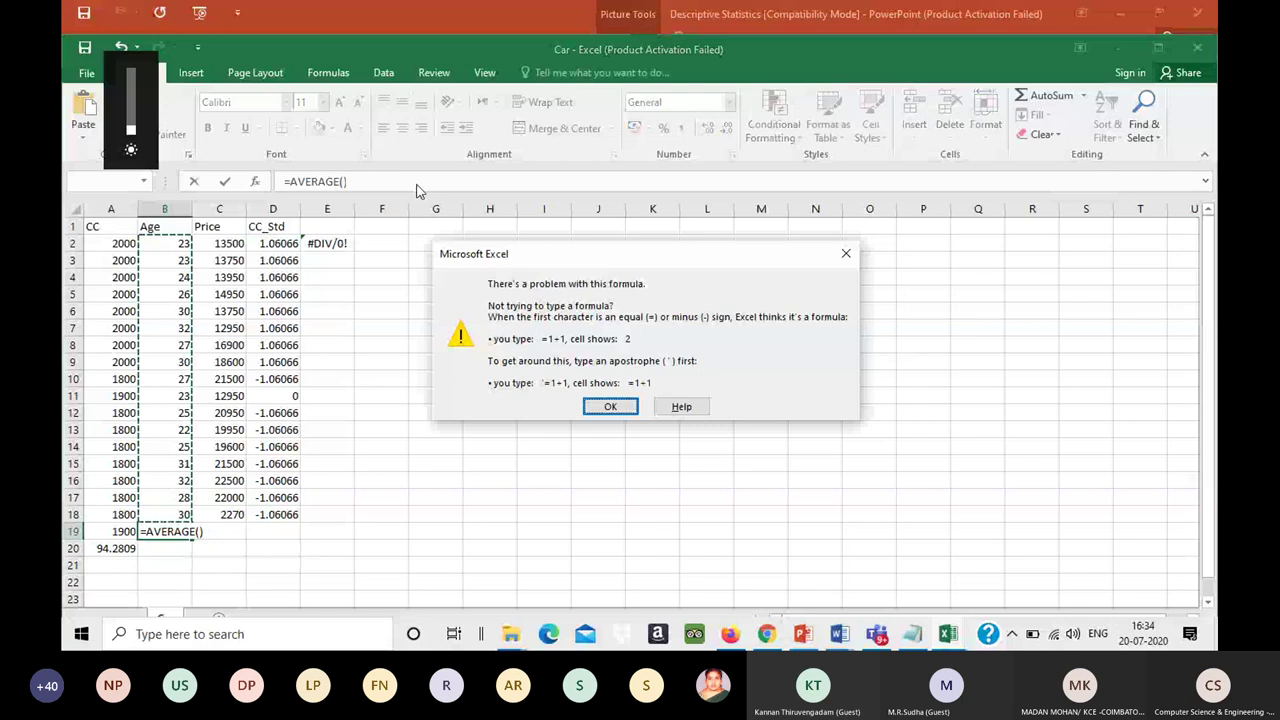
{"action": "key", "text": "Escape"}
{"action": "key", "text": "Escape"}
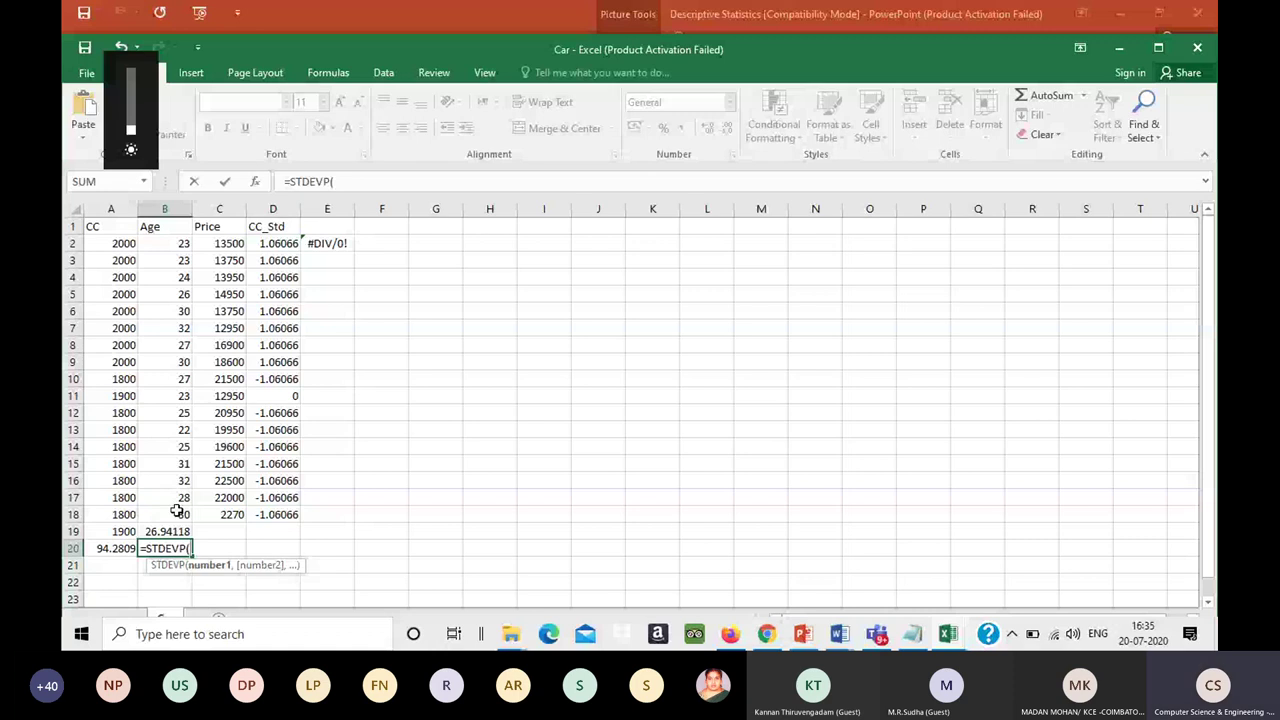
{"action": "left_click_drag", "start_coordinate": [176, 511], "coordinate": [170, 243]}
{"action": "key", "text": "Return"}
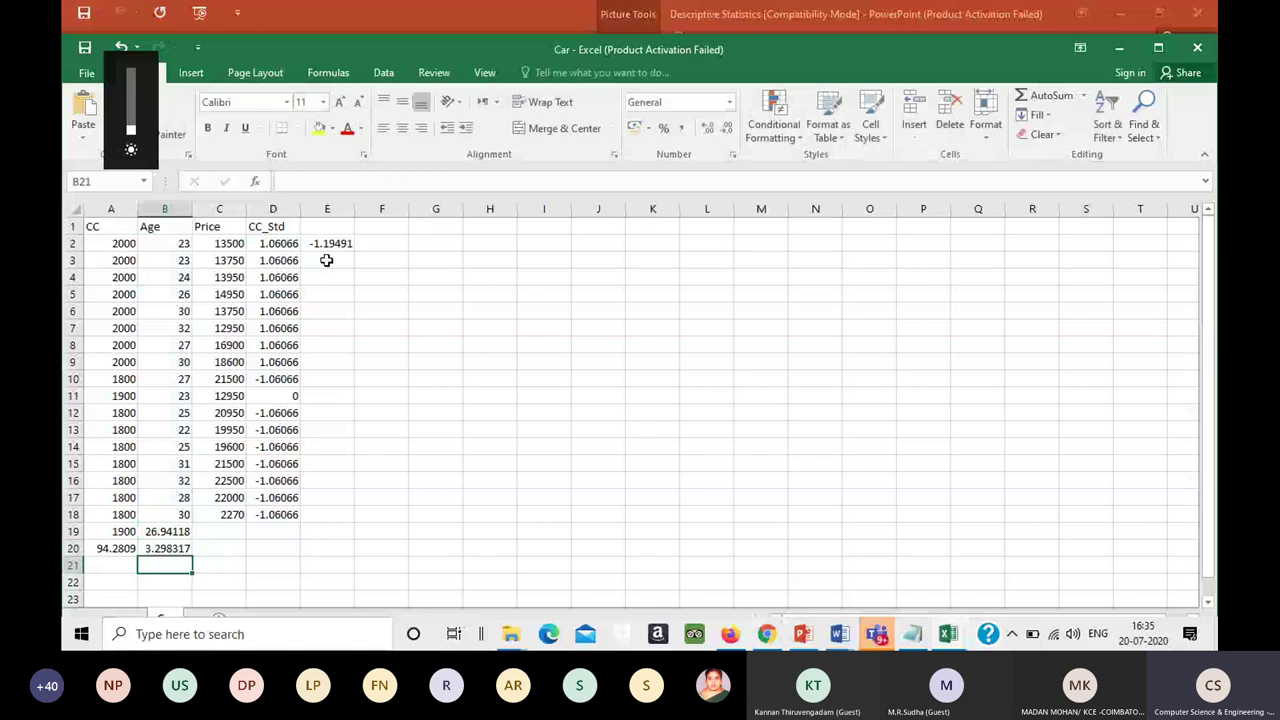
Step: Fill the Age standardization formula from E2 down to E18
{"action": "left_click", "coordinate": [335, 260]}
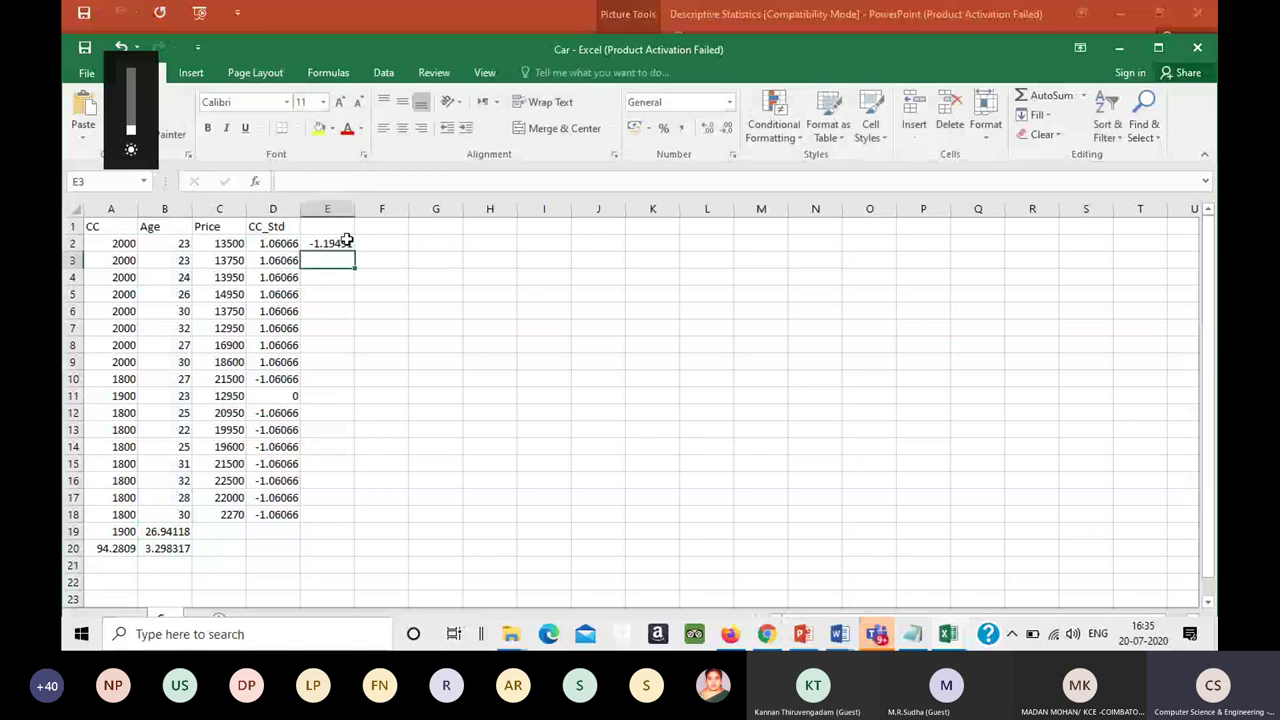
{"action": "left_click_drag", "start_coordinate": [346, 241], "coordinate": [339, 513]}
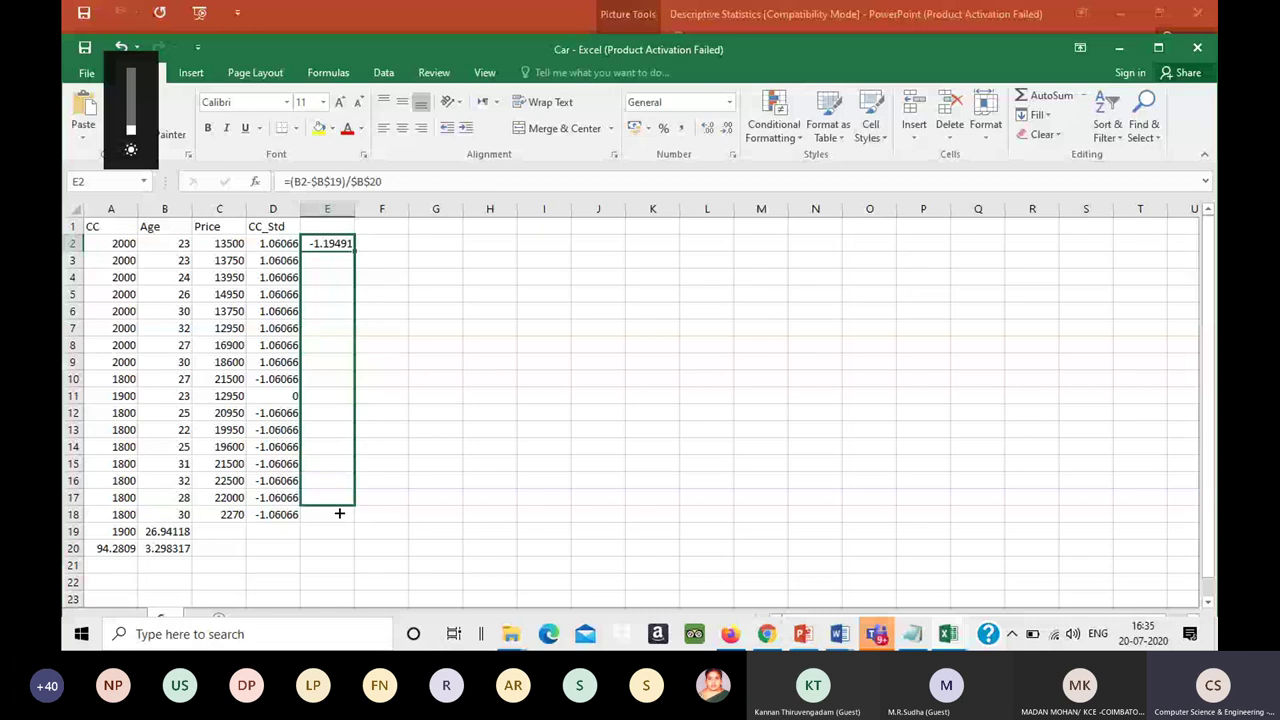
Step: Switch to the Descriptive Statistics presentation in PowerPoint and review the slides from the Z table to Confidence Interval, ending on Standardization : z-scores
{"action": "key", "text": "alt+Tab"}
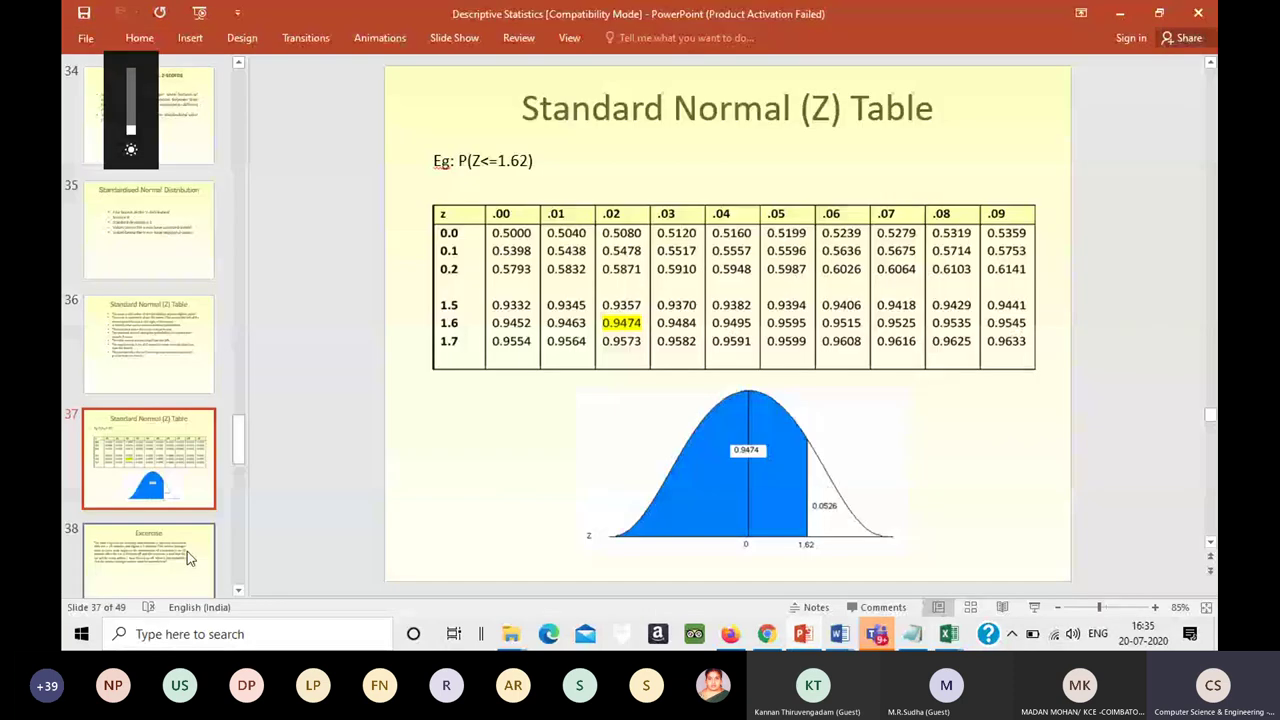
{"action": "key", "text": "Down"}
{"action": "key", "text": "Down"}
{"action": "key", "text": "Down"}
{"action": "key", "text": "Down"}
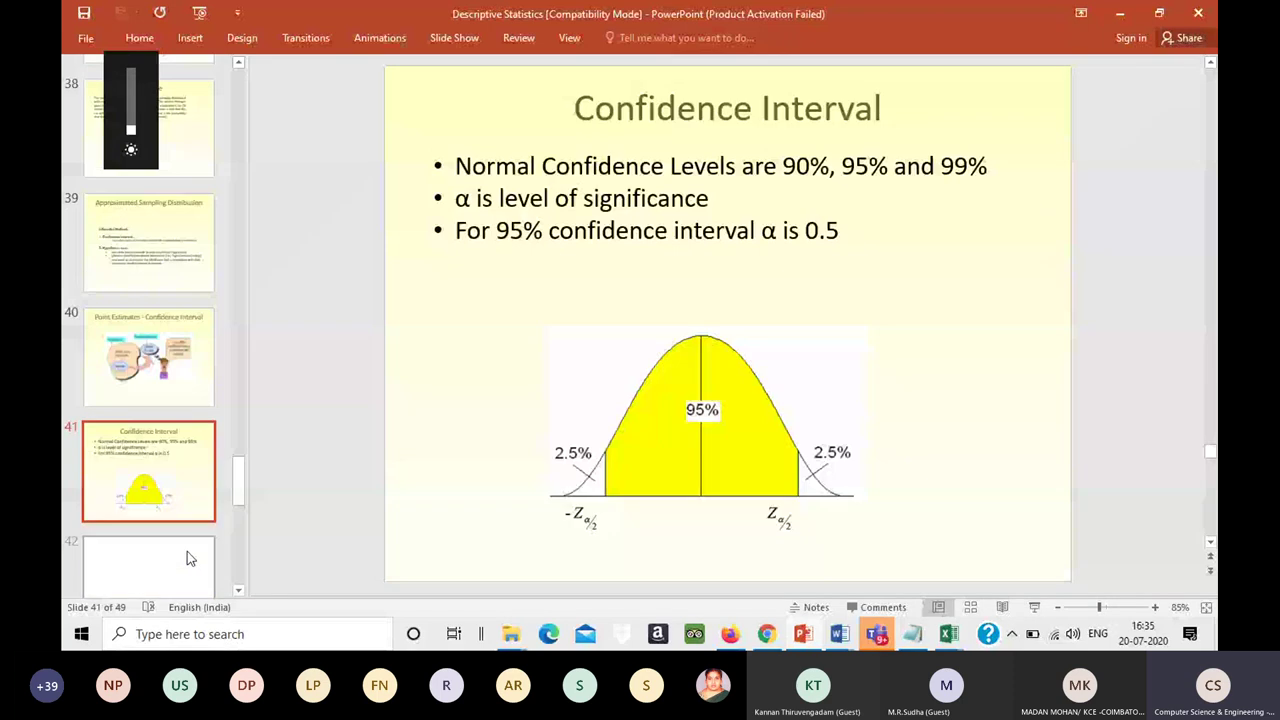
{"action": "key", "text": "Up"}
{"action": "key", "text": "Up"}
{"action": "key", "text": "Up"}
{"action": "key", "text": "Up"}
{"action": "key", "text": "Up"}
{"action": "key", "text": "Up"}
{"action": "key", "text": "Up"}
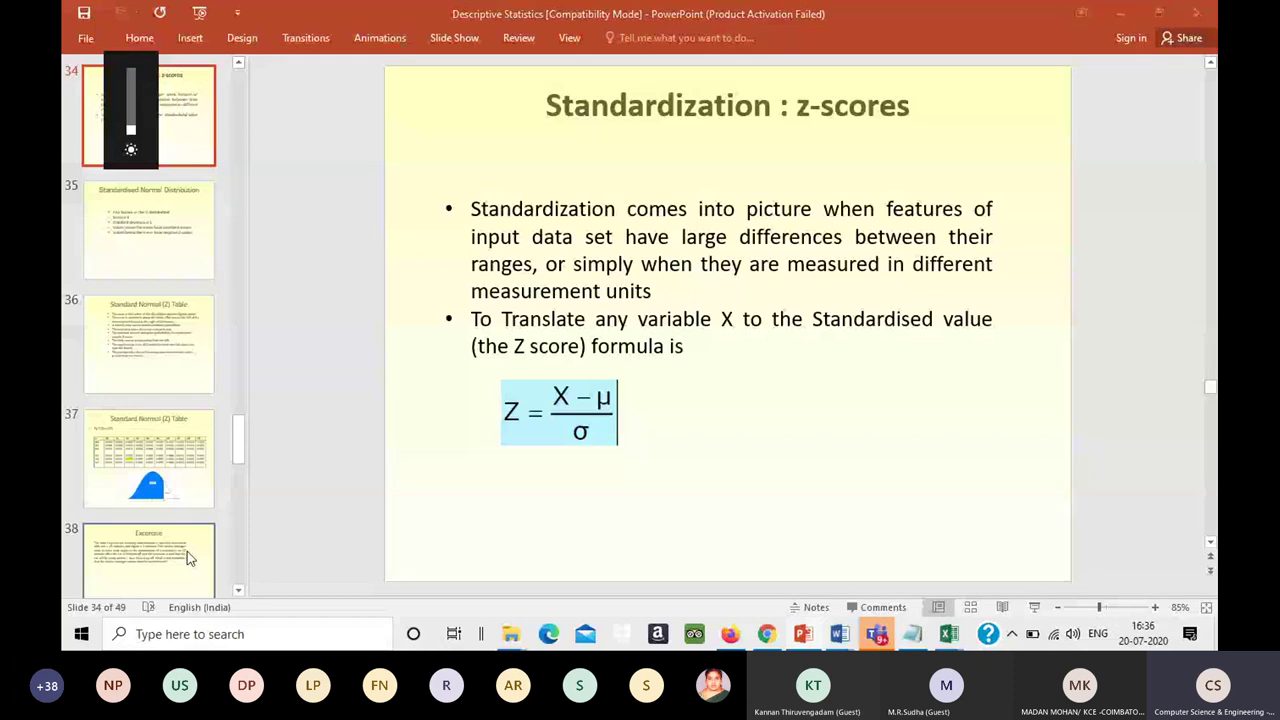
Step: Switch to the FDP18_Jul_2020.ipynb Colab notebook in Chrome to view the pop_data distribution plot
{"action": "key", "text": "alt+Tab"}
{"action": "key", "text": "Tab"}
{"action": "key", "text": "Tab"}
{"action": "key", "text": "Tab"}
{"action": "key", "text": "Tab"}
{"action": "key", "text": "Tab"}
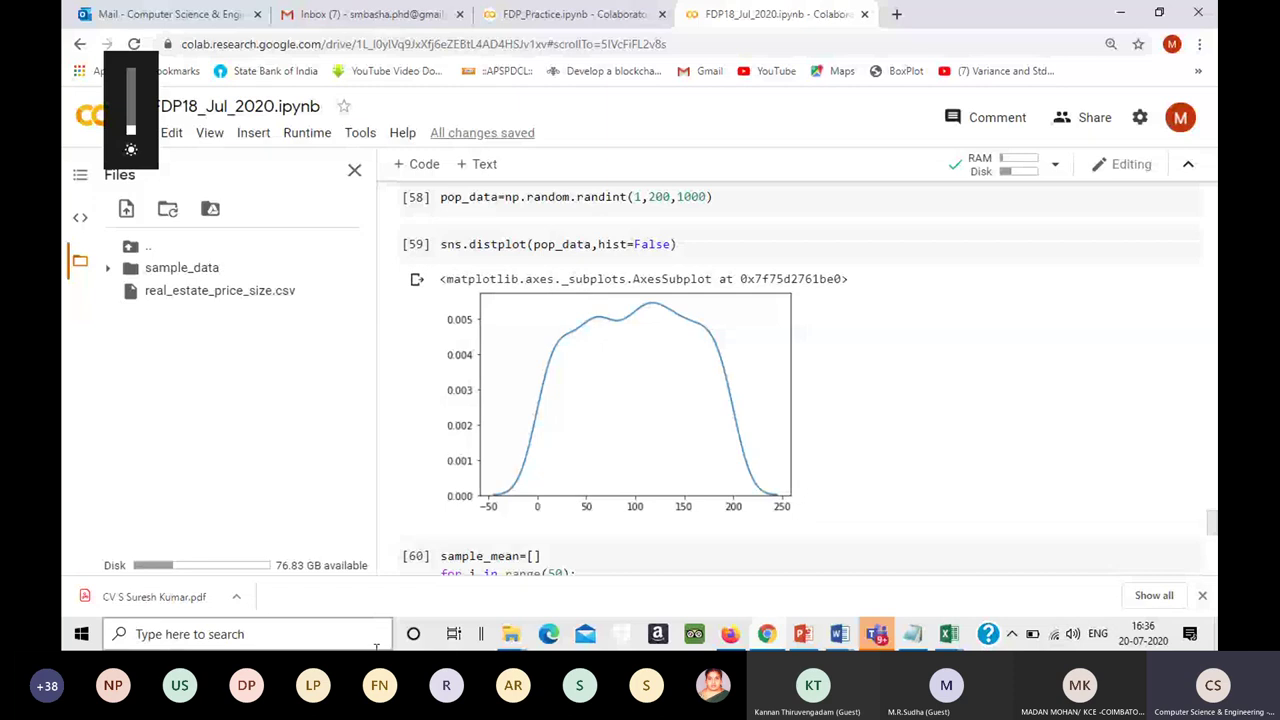
Step: Return to the Standardization : z-scores slide of the Descriptive Statistics presentation in PowerPoint
{"action": "key", "text": "alt+Tab"}
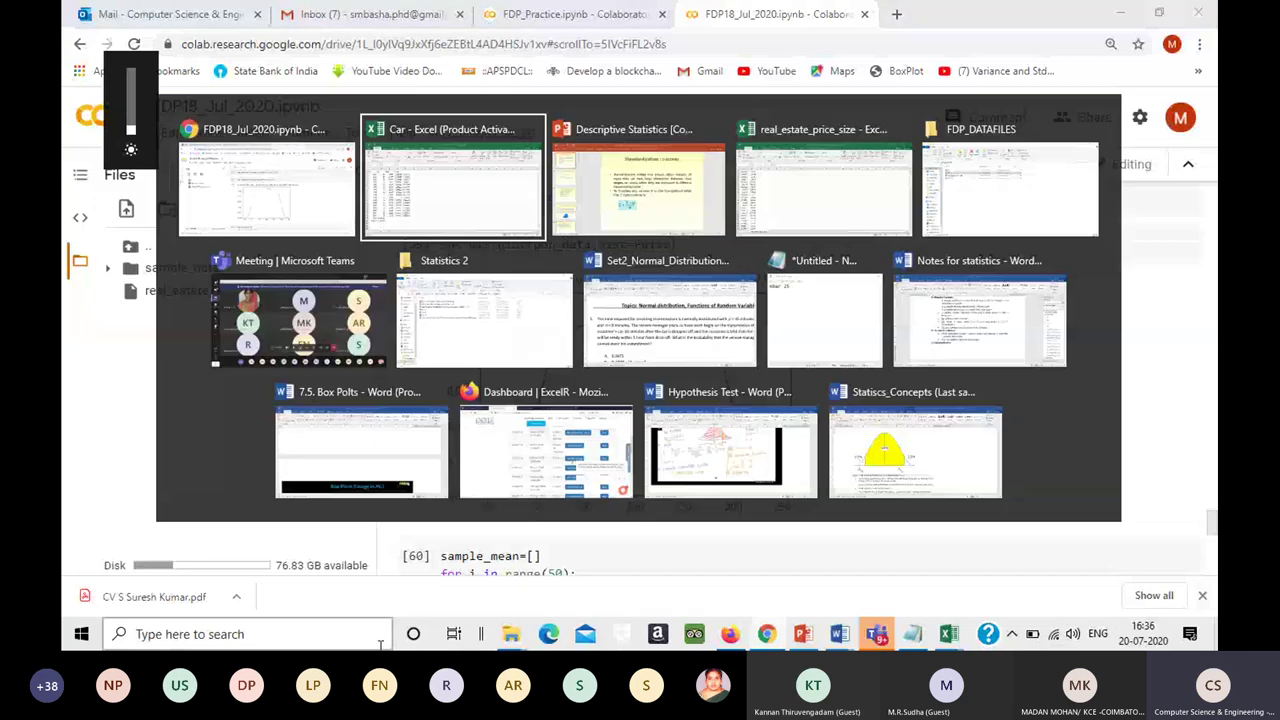
{"action": "key", "text": "alt+Tab"}
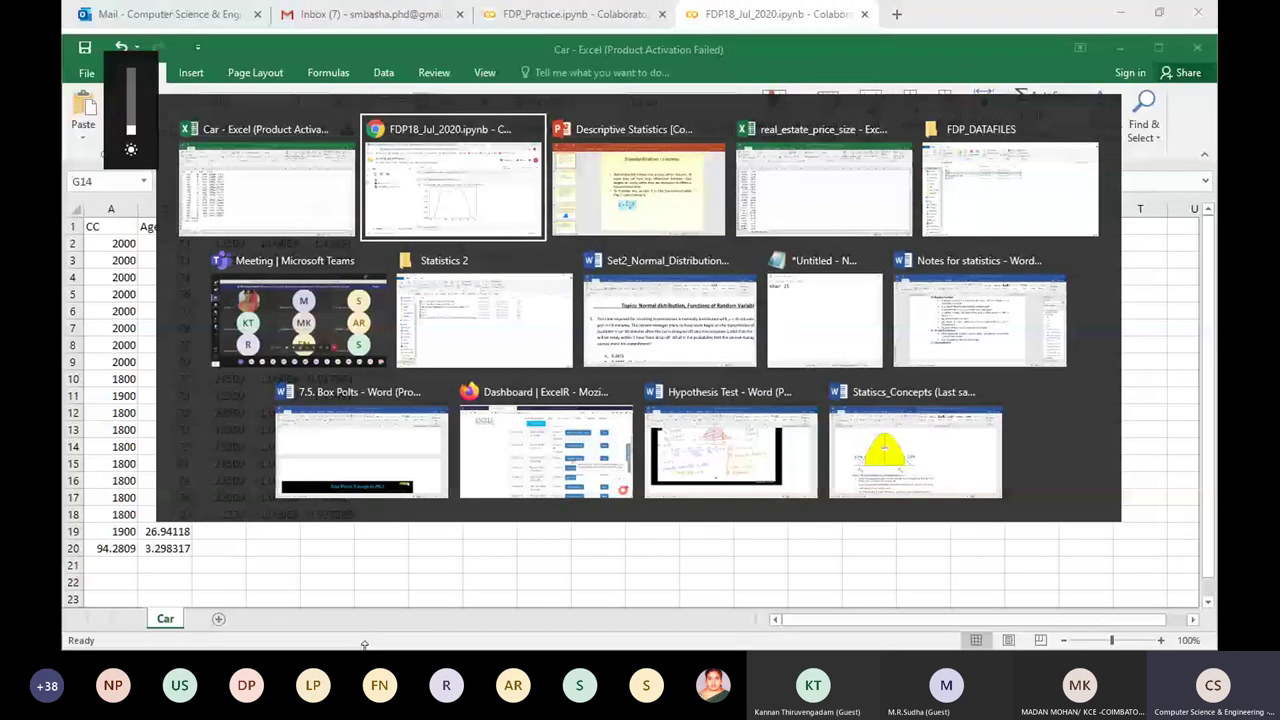
{"action": "key", "text": "Tab"}
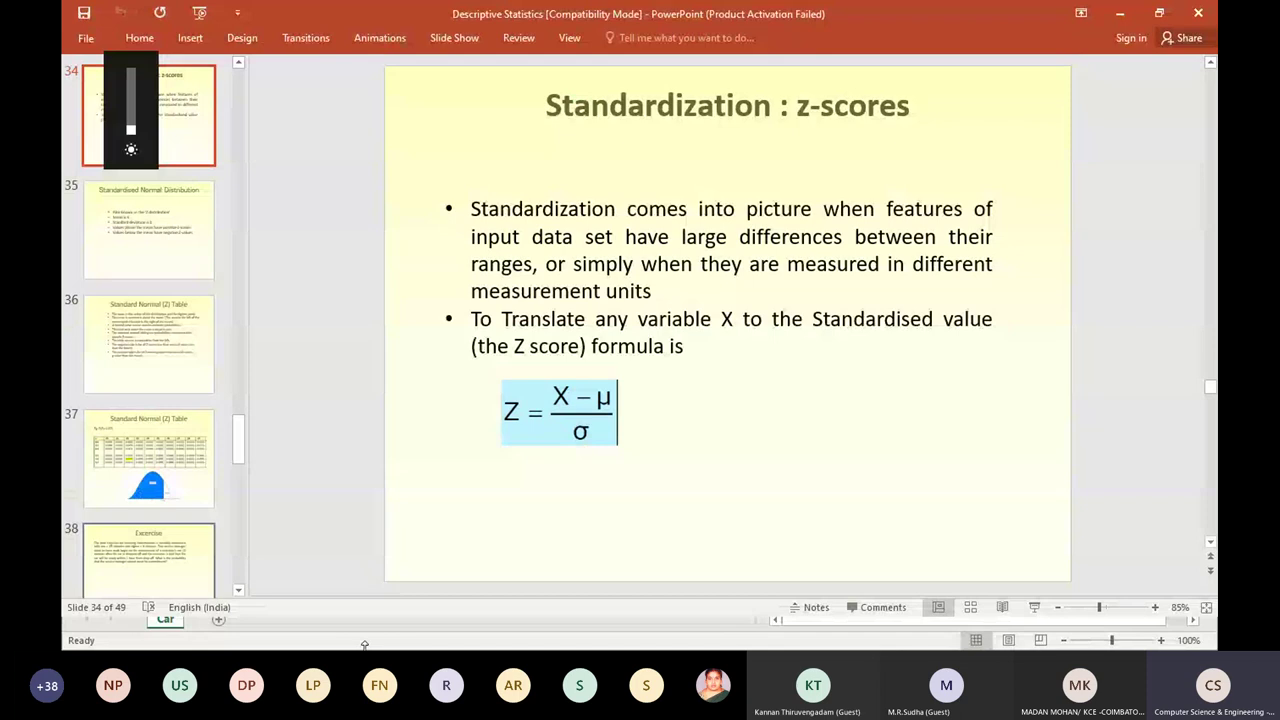